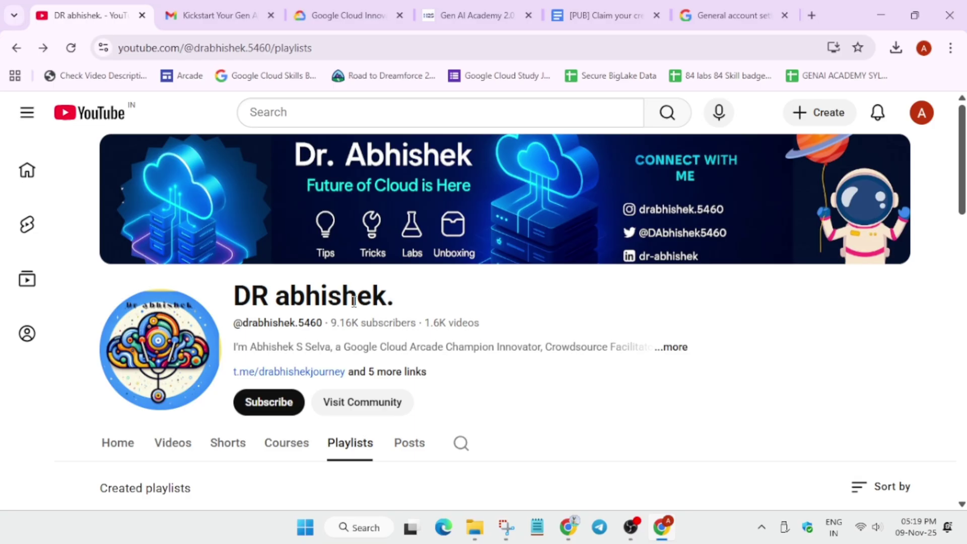
Step: Show the channel's Courses list and scroll down to the Gen AI Academy 2.0 course card
left_click(267, 448)
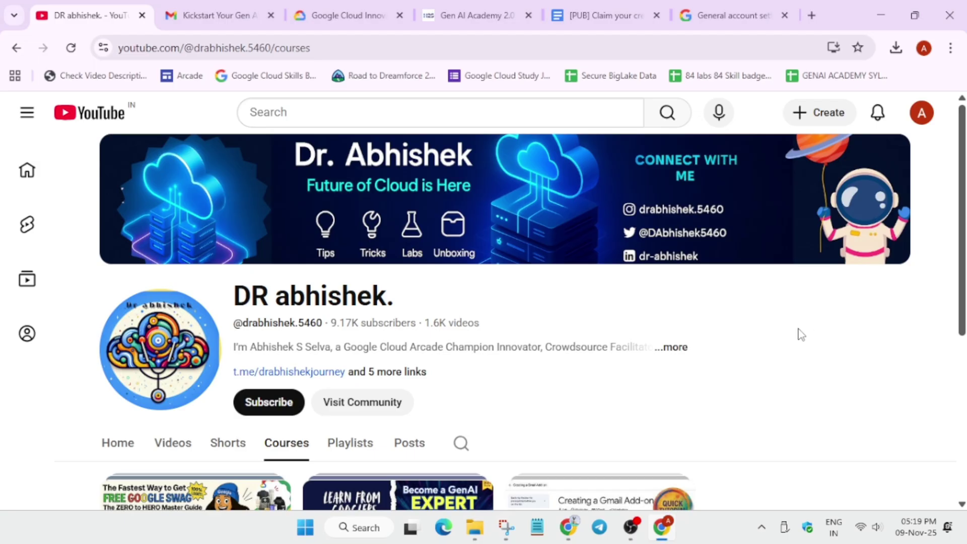
scroll(792, 332, "down", 5)
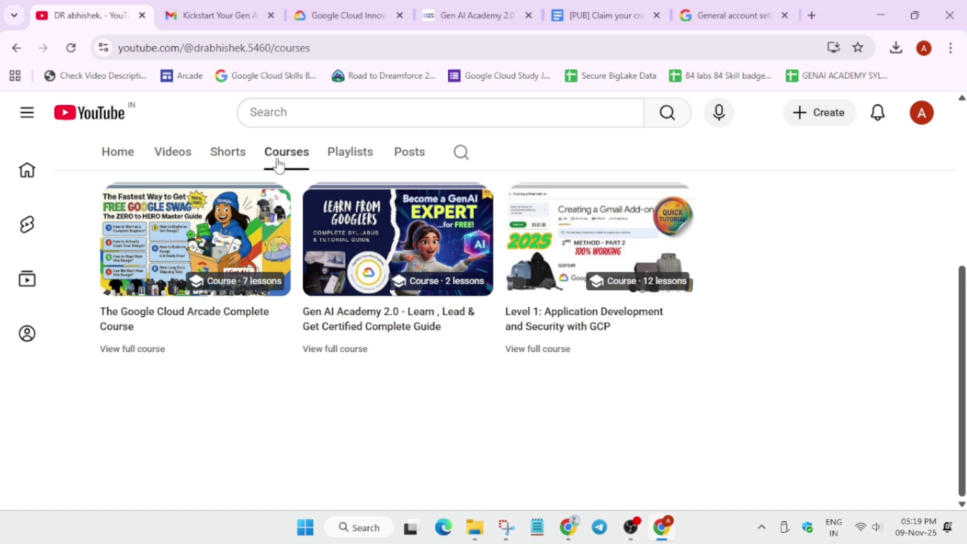
Step: Open the Gen AI Academy 2.0 course playlist with its 6:17 and 10:26 videos
left_click(333, 351)
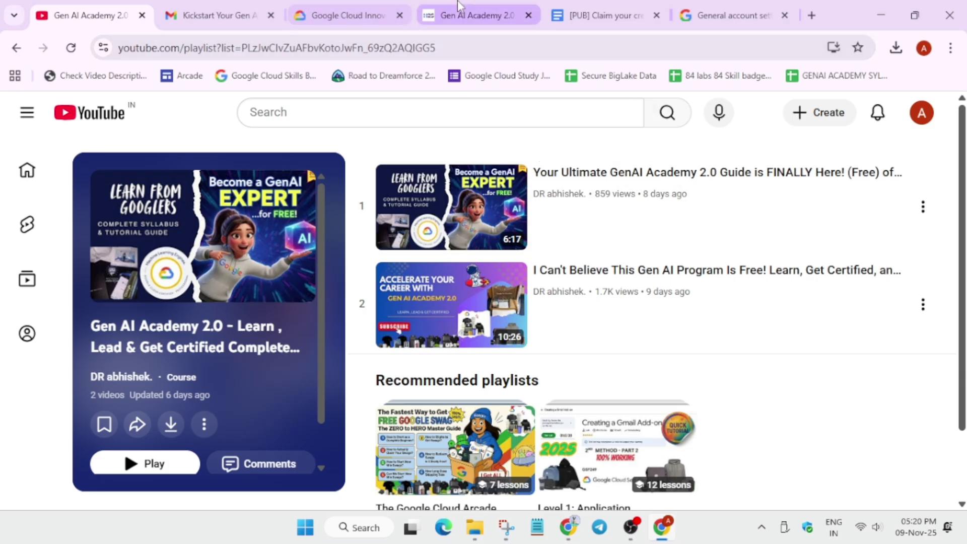
Step: Read through the Gen AI Academy kickstart email's credit steps and course table
left_click(223, 7)
scroll(657, 352, "up", 7)
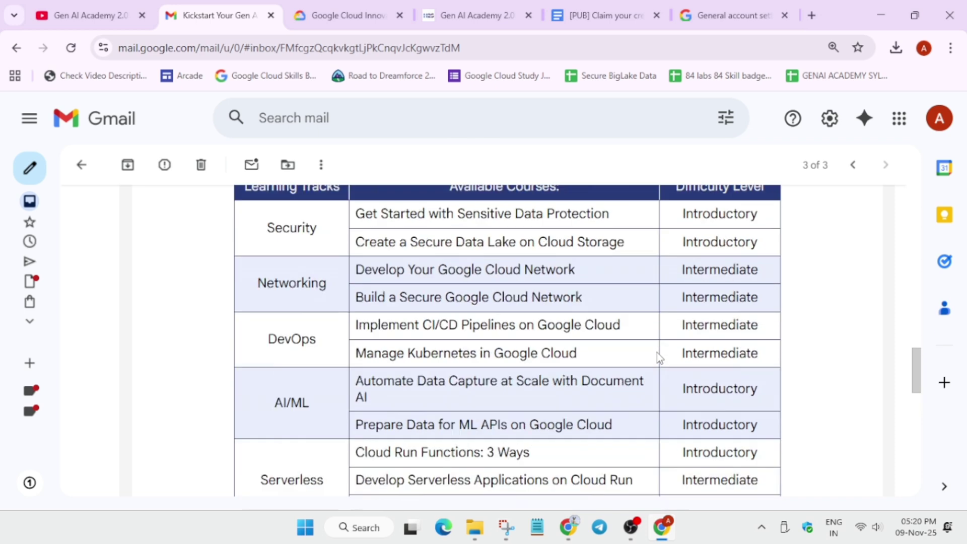
scroll(657, 352, "up", 10)
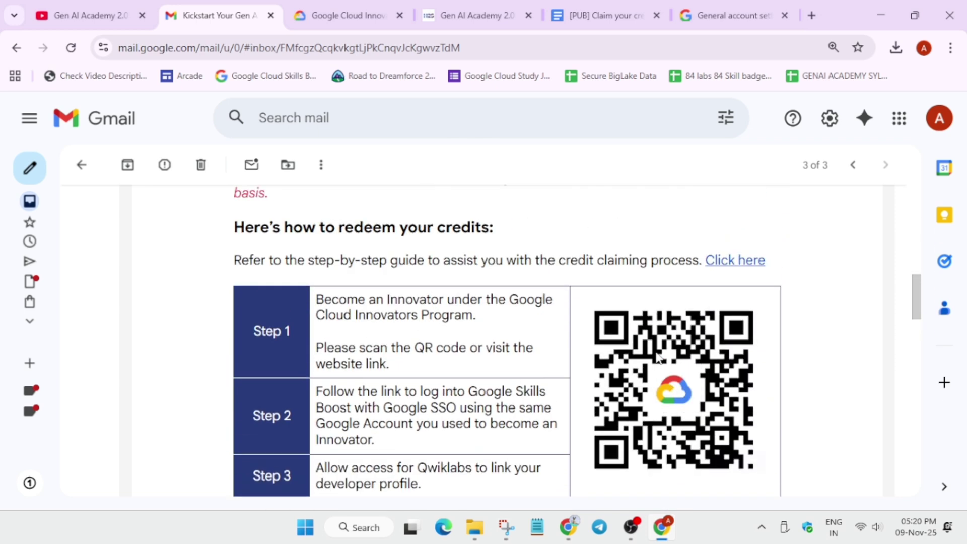
scroll(657, 355, "up", 3)
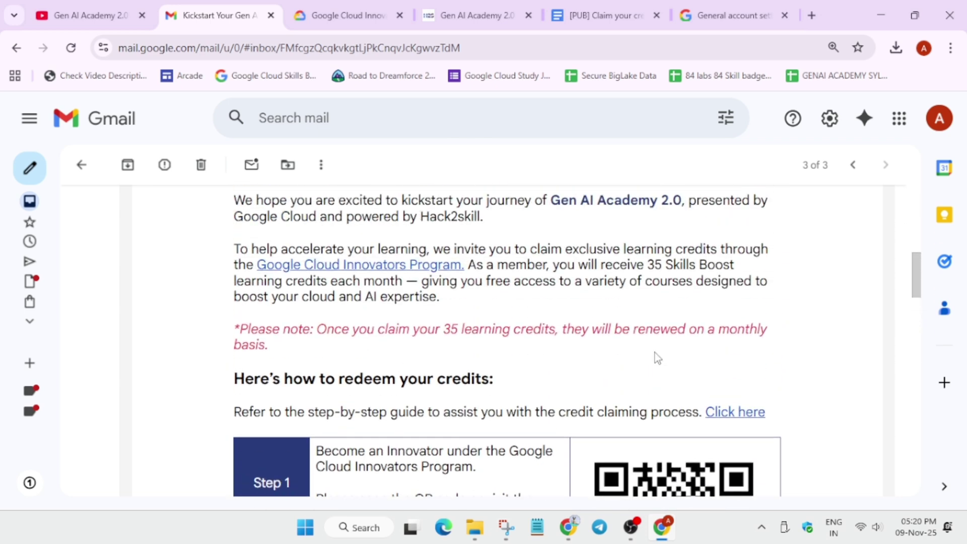
scroll(654, 352, "up", 2)
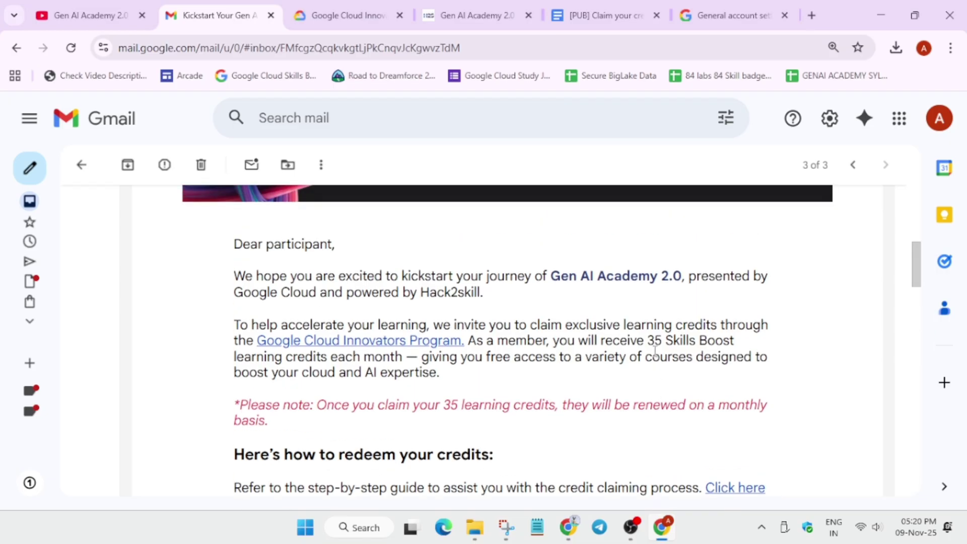
scroll(654, 352, "down", 6)
scroll(657, 356, "down", 1)
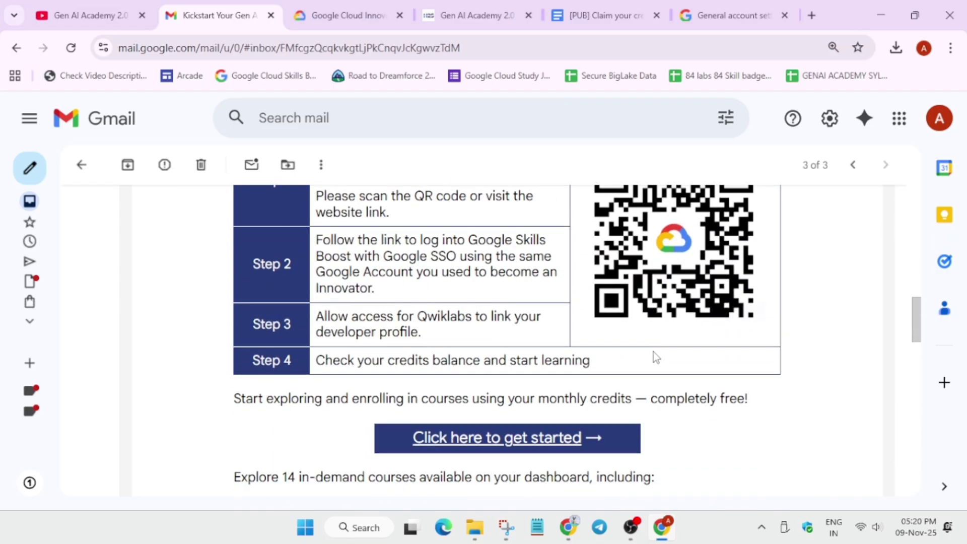
scroll(654, 351, "down", 14)
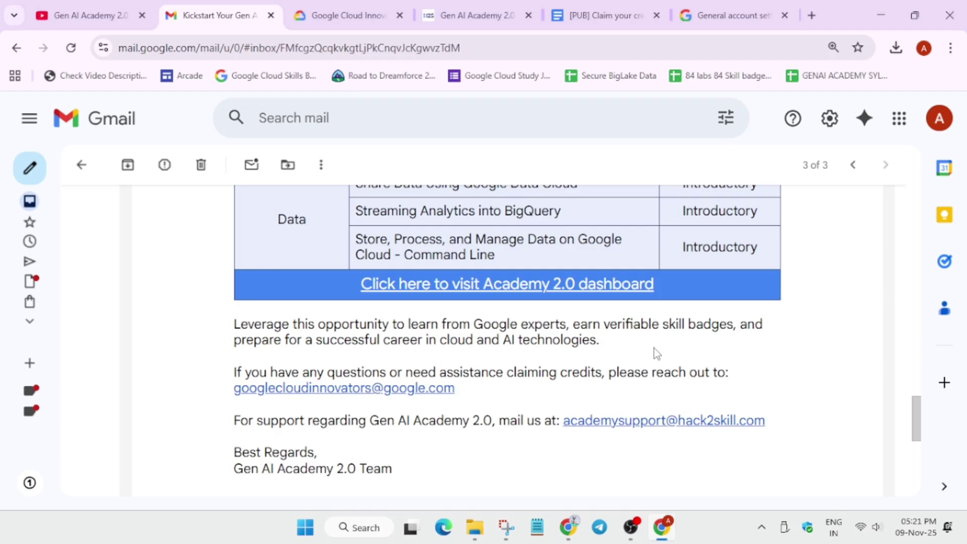
scroll(654, 349, "up", 8)
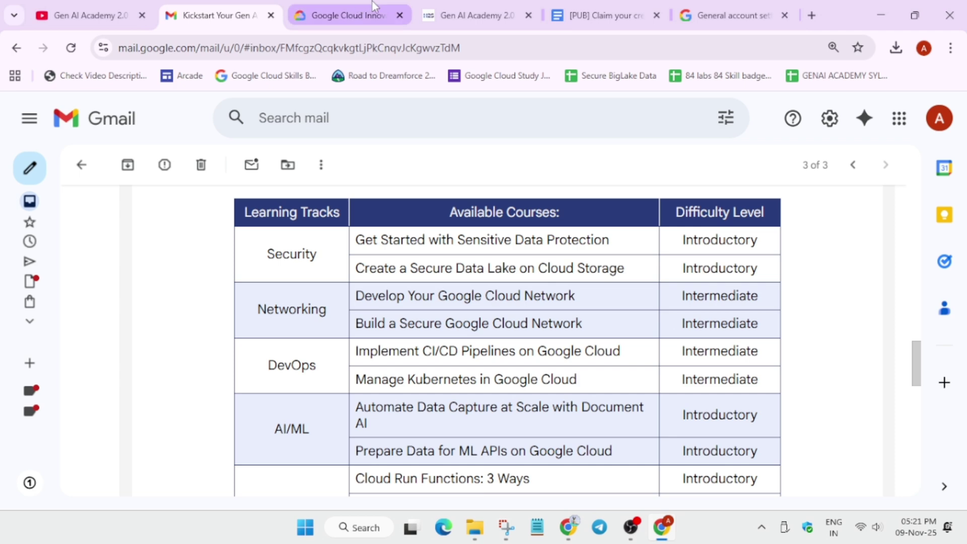
Step: Look over the empty Skills Boost profile-link form on the Hack2skill dashboard, then return to the kickstart email
left_click(469, 13)
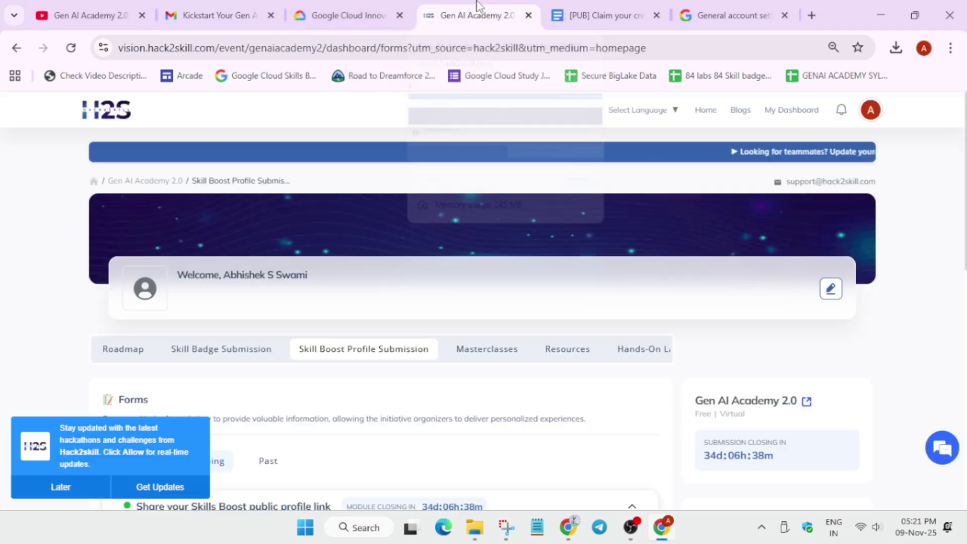
scroll(492, 282, "down", 4)
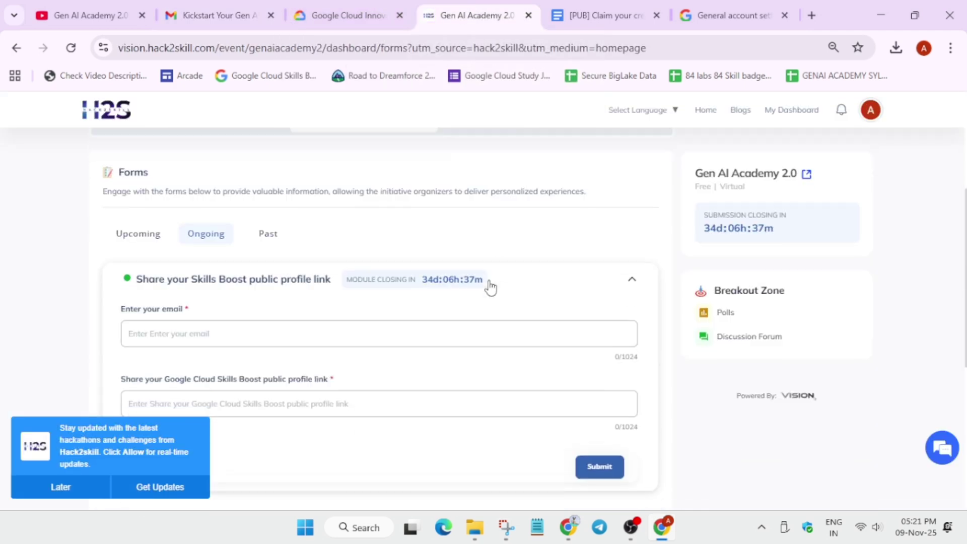
scroll(491, 287, "up", 1)
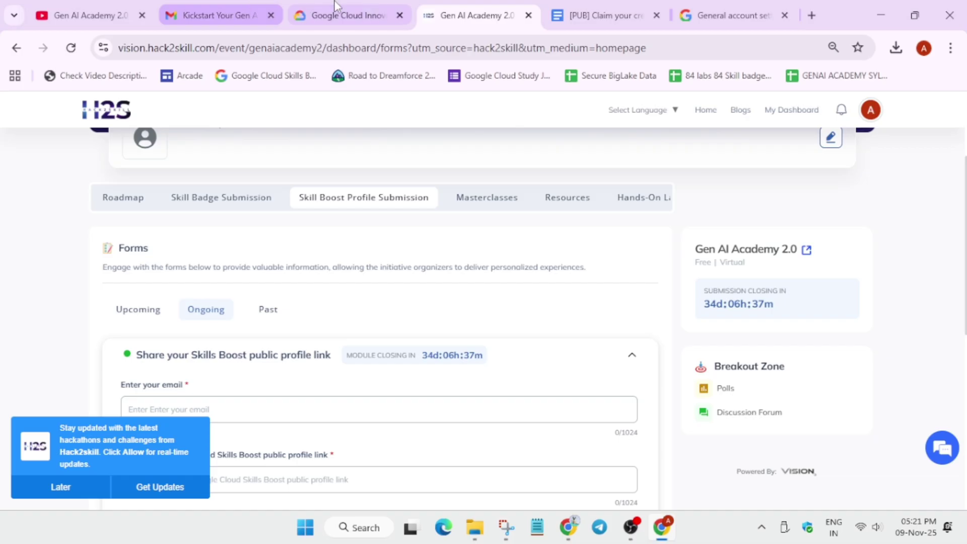
left_click(233, 6)
Step: Review the email's table of 14 courses, then go back to the Hack2skill dashboard
scroll(473, 332, "up", 6)
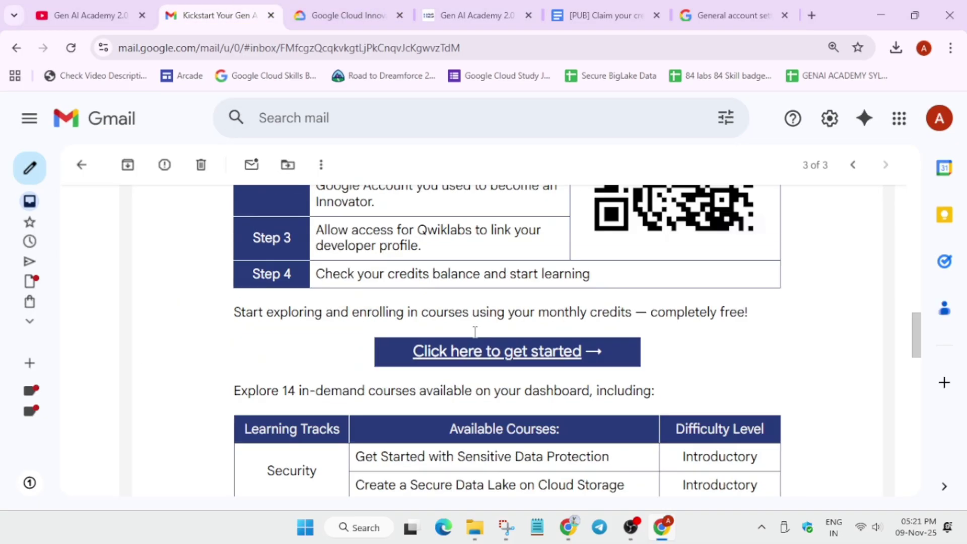
scroll(474, 332, "down", 3)
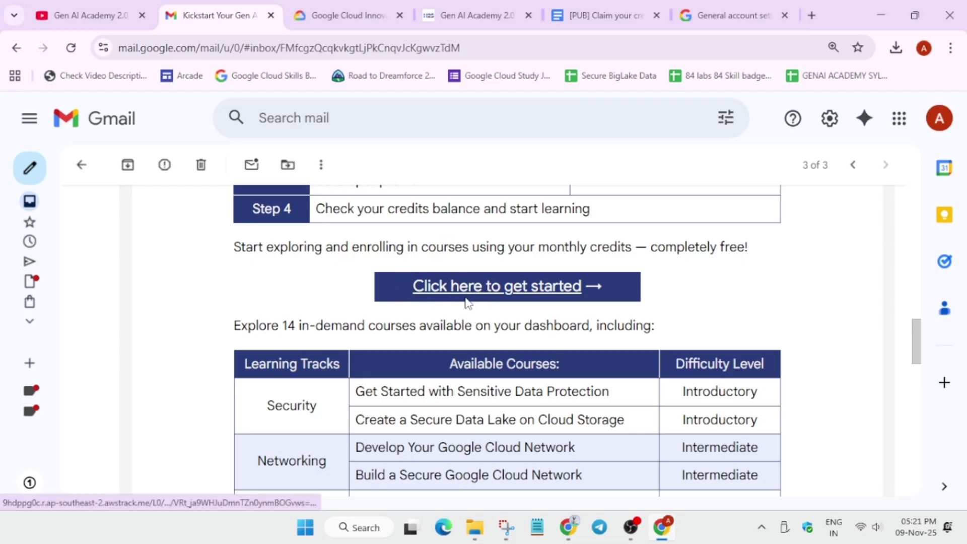
scroll(444, 328, "down", 12)
scroll(416, 426, "up", 6)
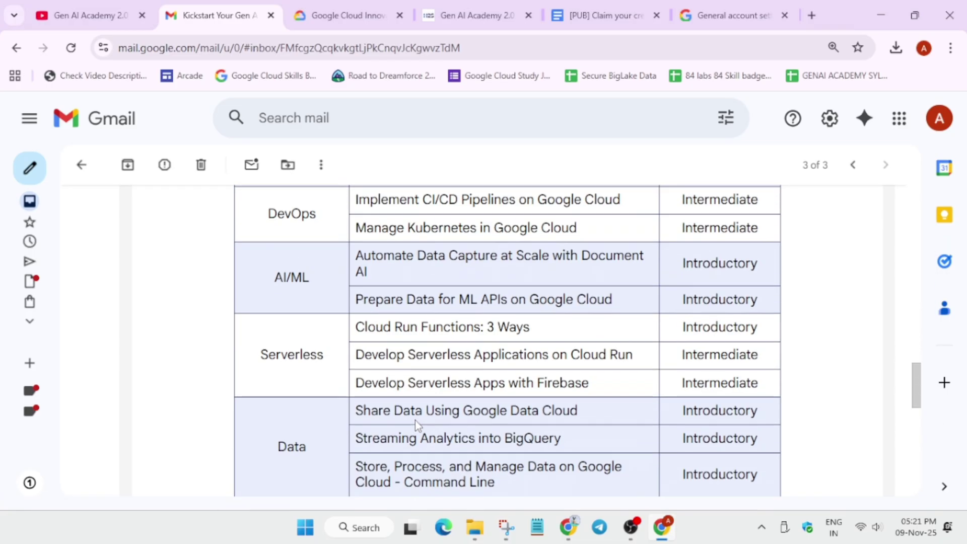
scroll(415, 422, "down", 3)
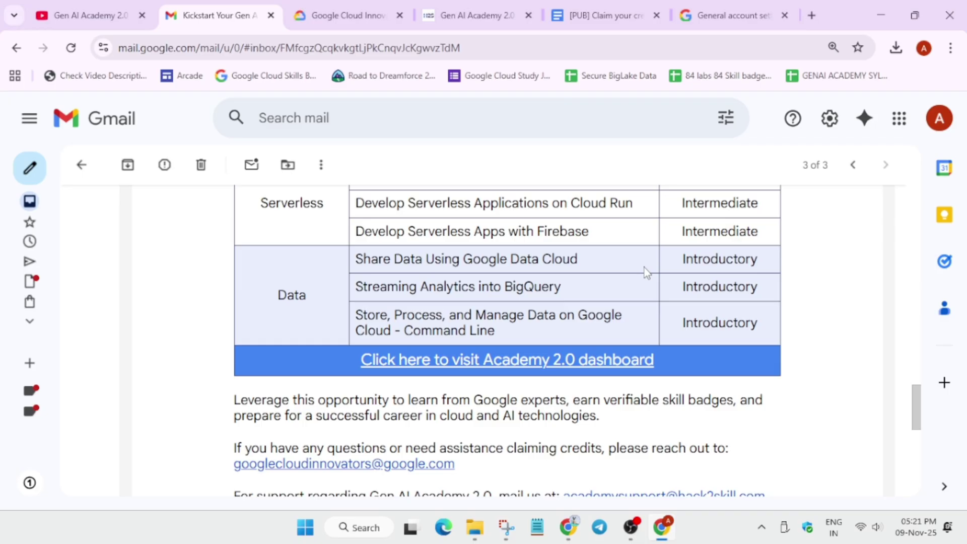
left_click(479, 15)
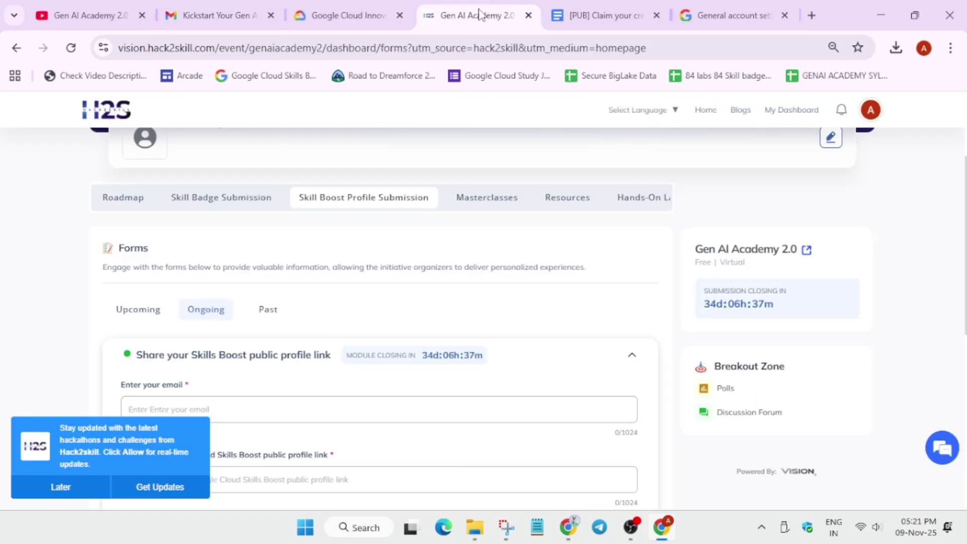
Step: Check the live modules on the event roadmap
left_click(119, 204)
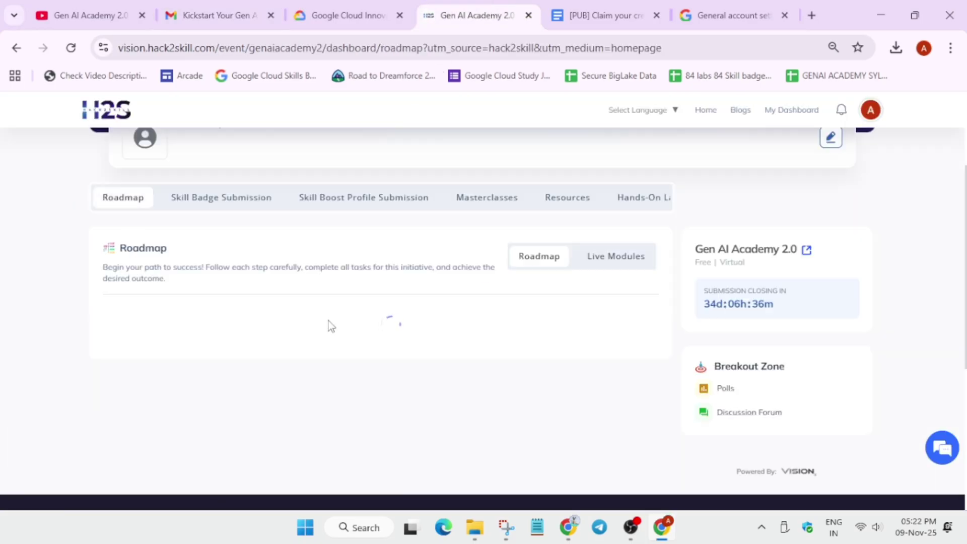
scroll(329, 321, "down", 3)
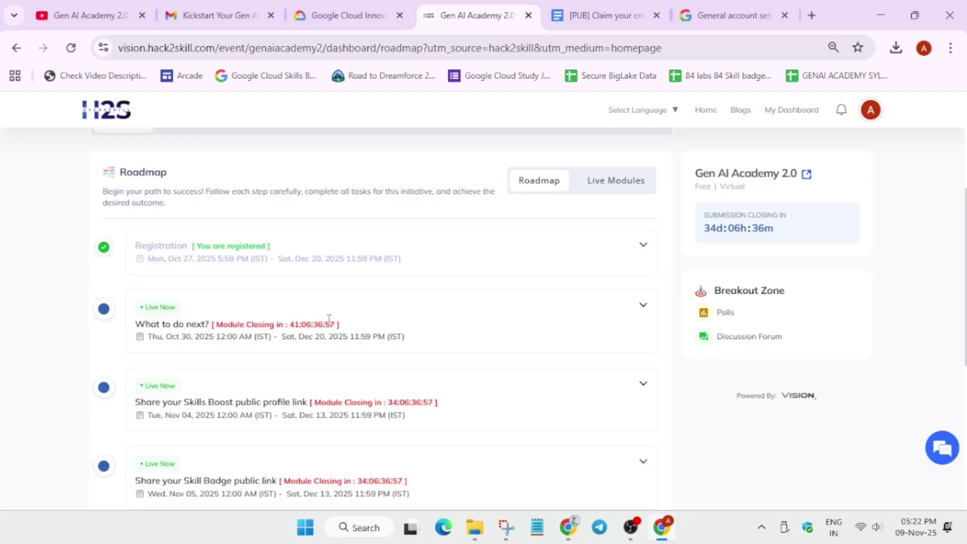
scroll(164, 161, "up", 3)
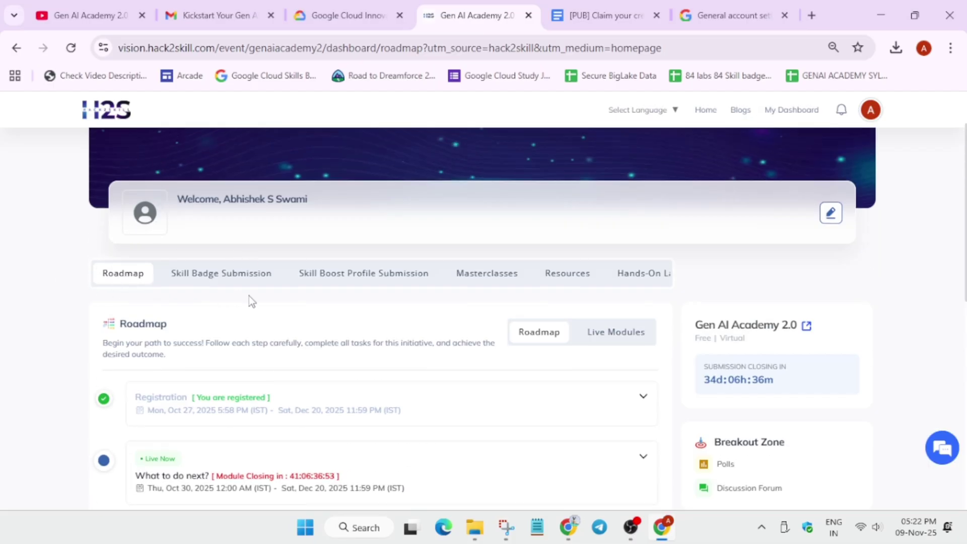
scroll(323, 272, "down", 2)
Step: Return to the Skills Boost profile submission form and scroll down to its Submit button
left_click(386, 209)
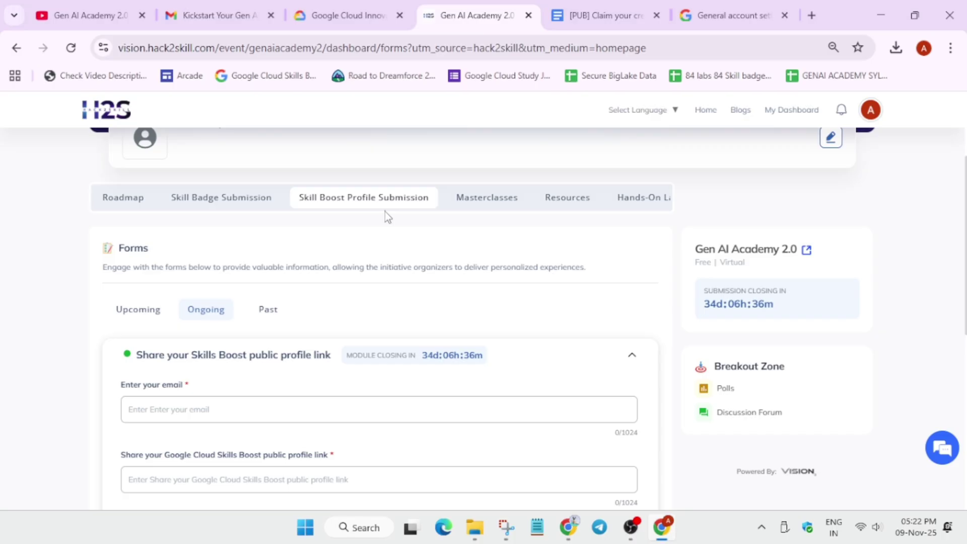
scroll(368, 262, "down", 3)
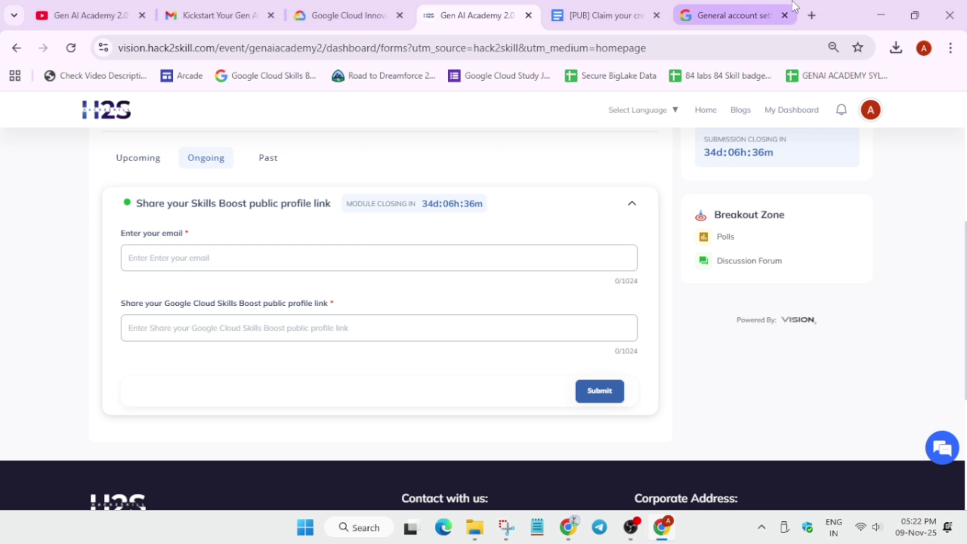
left_click(700, 15)
Step: Close the Google Skills account menu and collapse then re-expand the side navigation
left_click(637, 155)
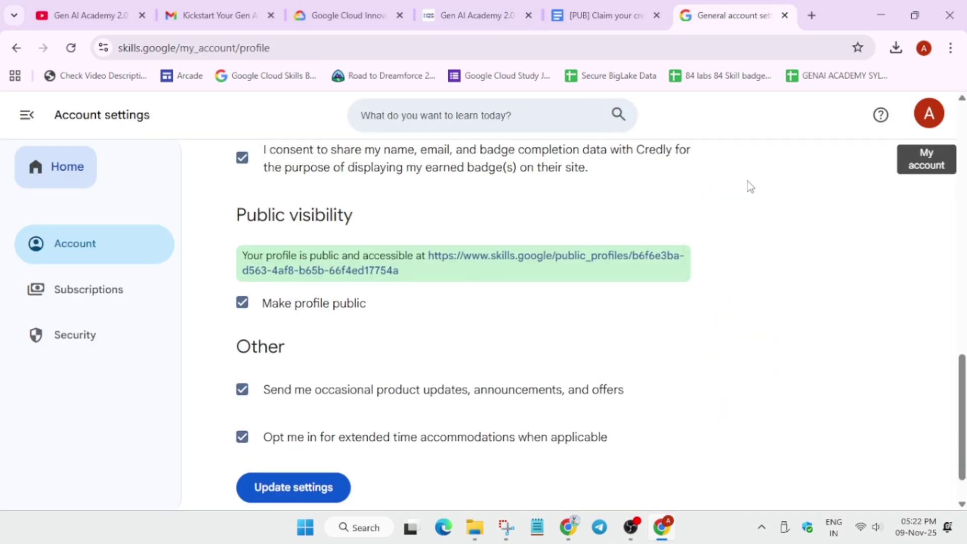
scroll(725, 187, "up", 5)
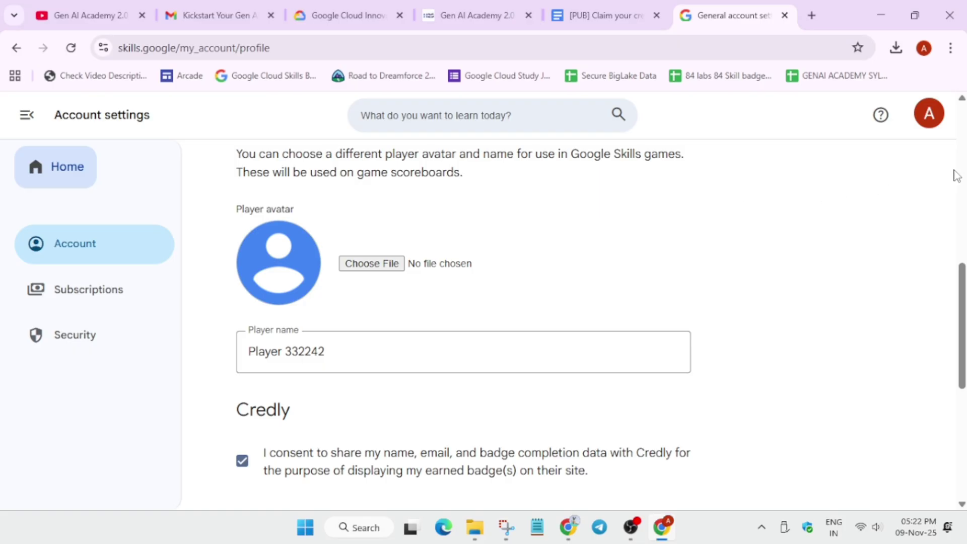
left_click(930, 113)
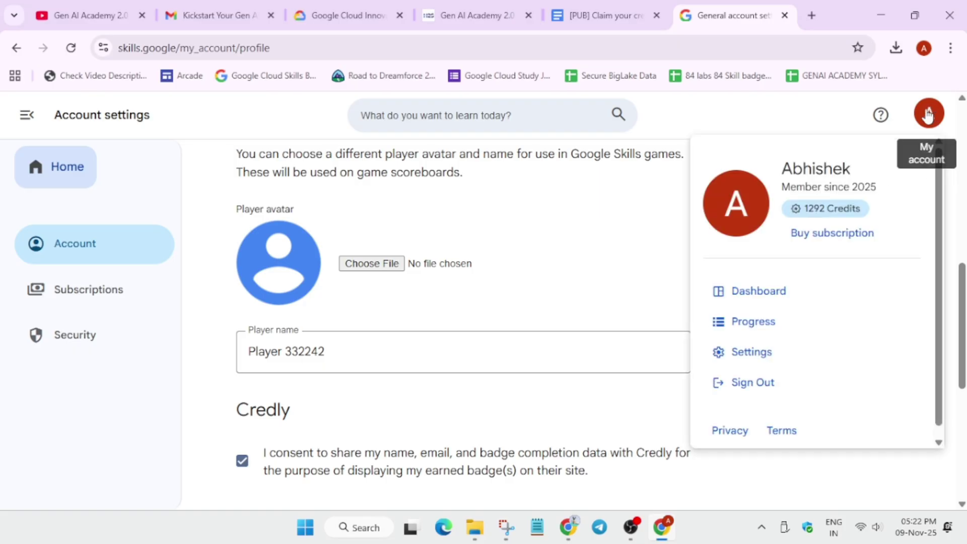
key("Escape")
scroll(22, 128, "up", 3)
left_click(25, 116)
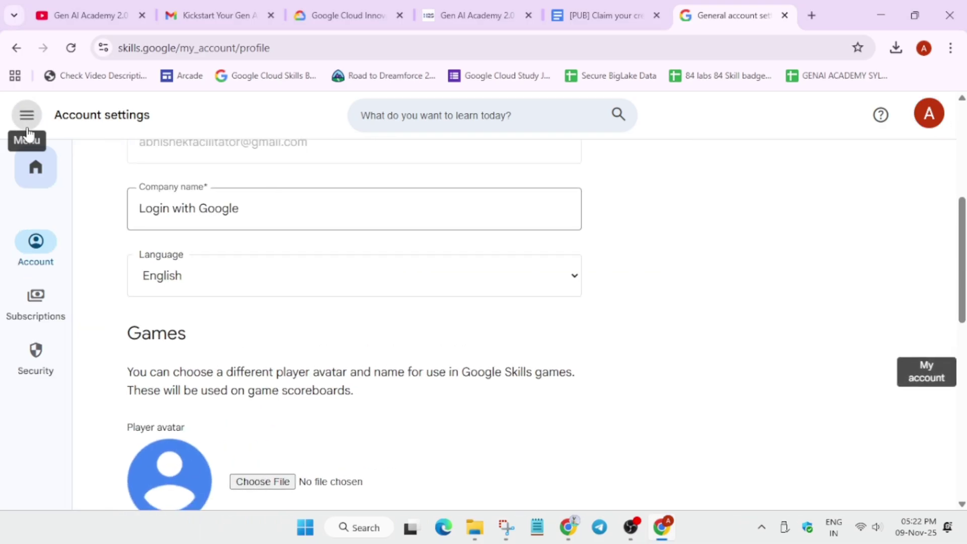
left_click(25, 116)
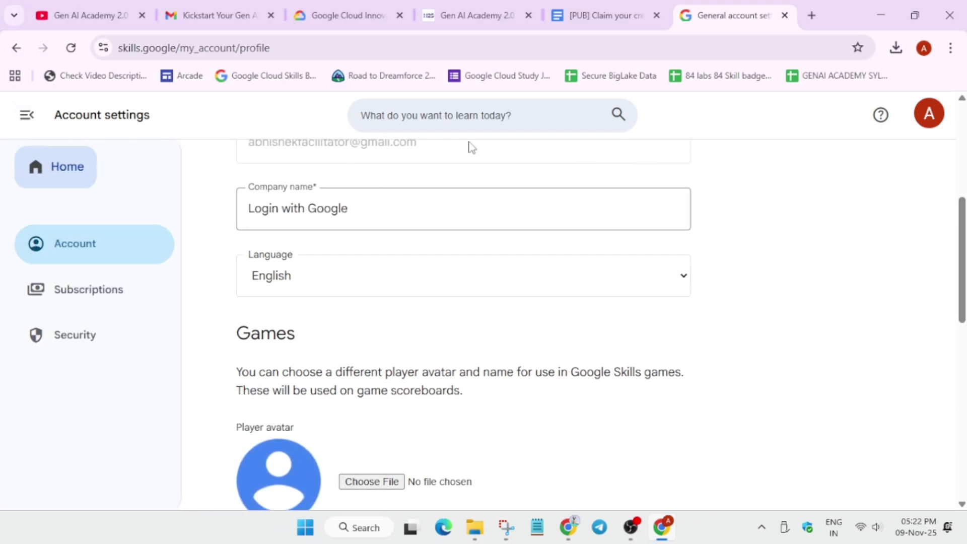
scroll(756, 200, "down", 2)
scroll(922, 197, "up", 3)
Step: Reach the account settings page via the dashboard and scroll to the Public visibility section
left_click(929, 115)
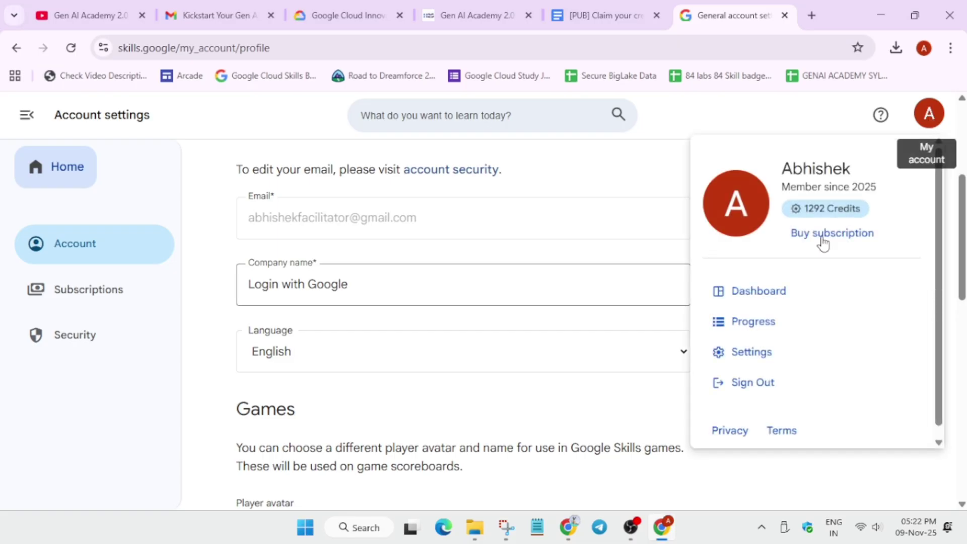
left_click(741, 303)
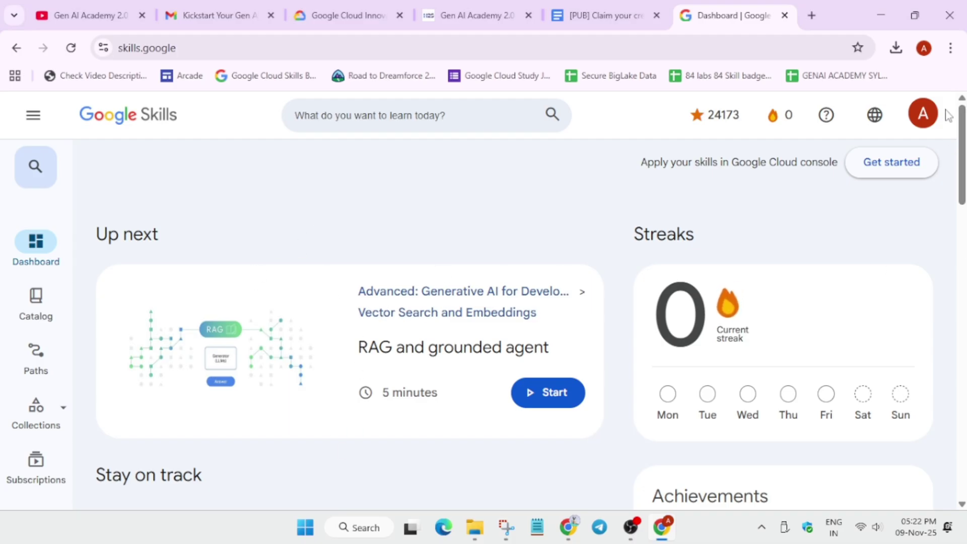
left_click(931, 114)
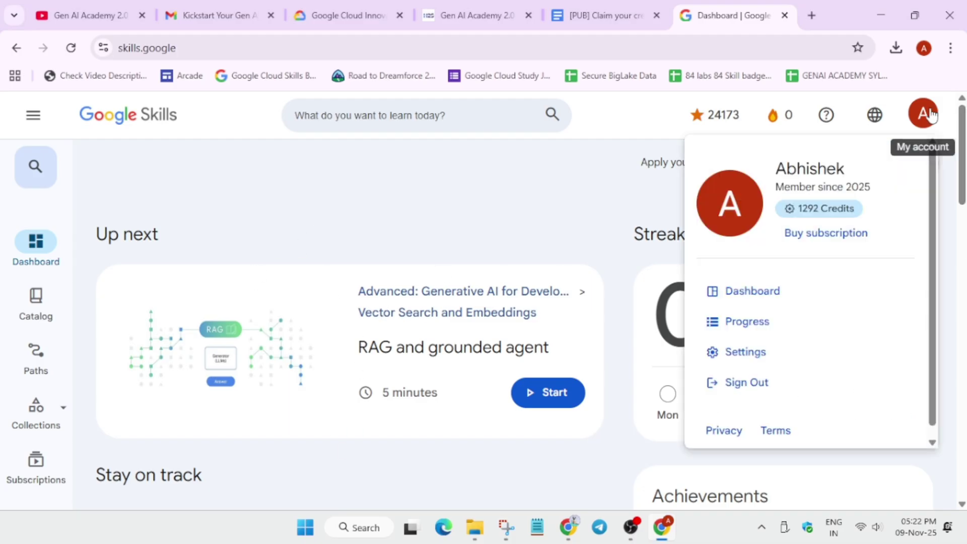
left_click(754, 352)
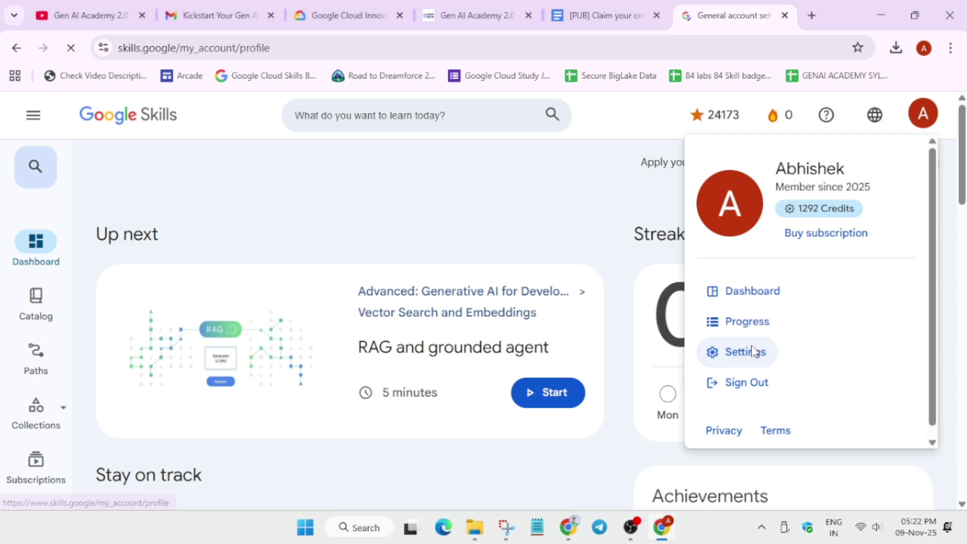
scroll(734, 319, "down", 3)
scroll(737, 312, "down", 12)
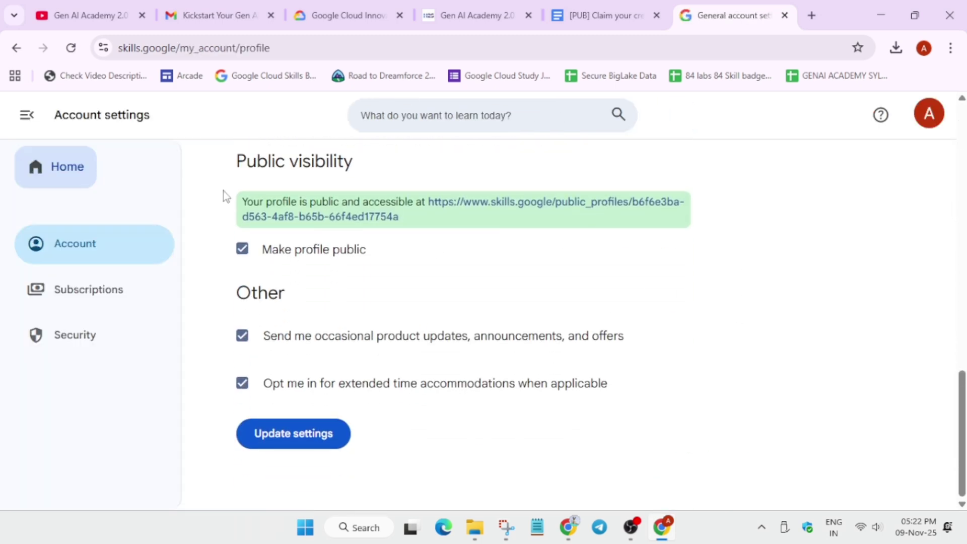
left_click_drag(235, 161, 361, 164)
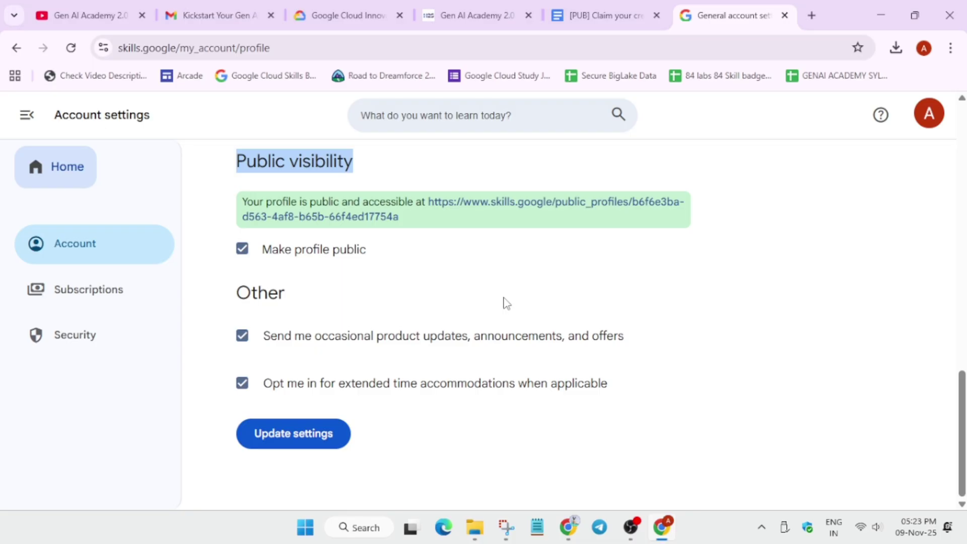
left_click(242, 254)
left_click(241, 254)
left_click_drag(229, 204, 788, 216)
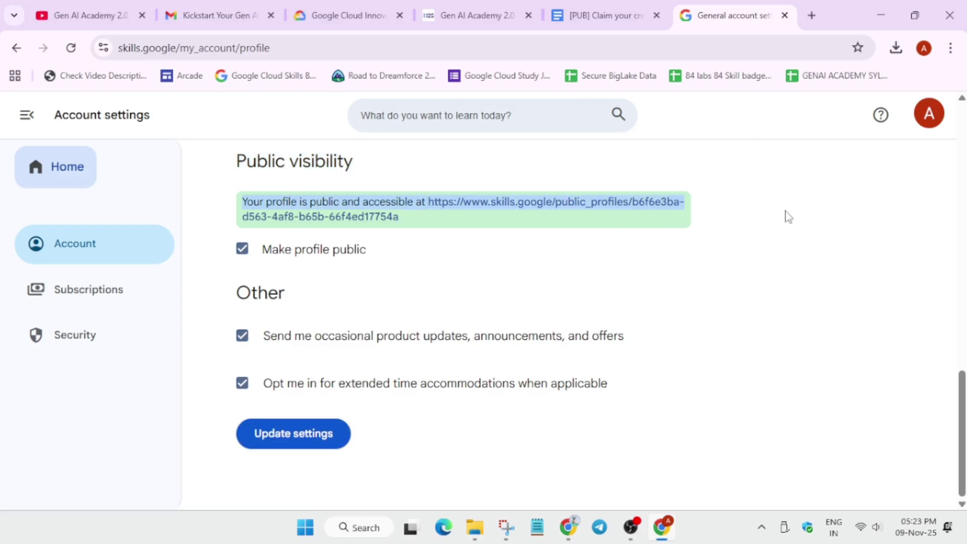
left_click(788, 216)
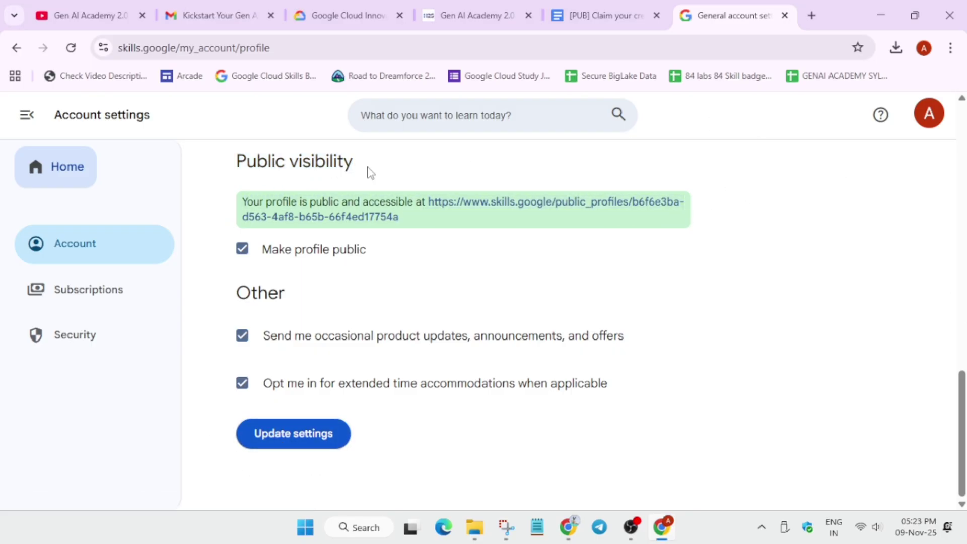
left_click(493, 10)
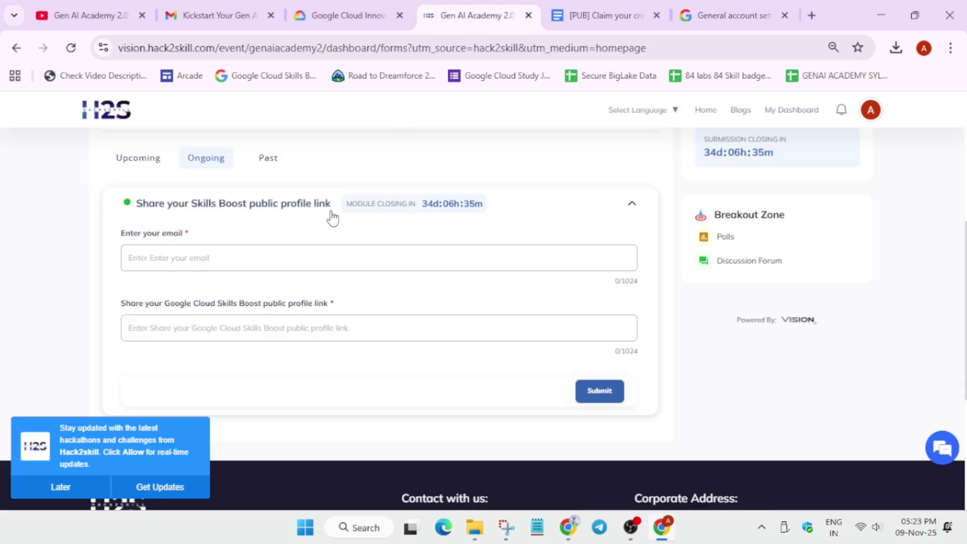
left_click(361, 7)
left_click(509, 6)
left_click(624, 6)
left_click(346, 9)
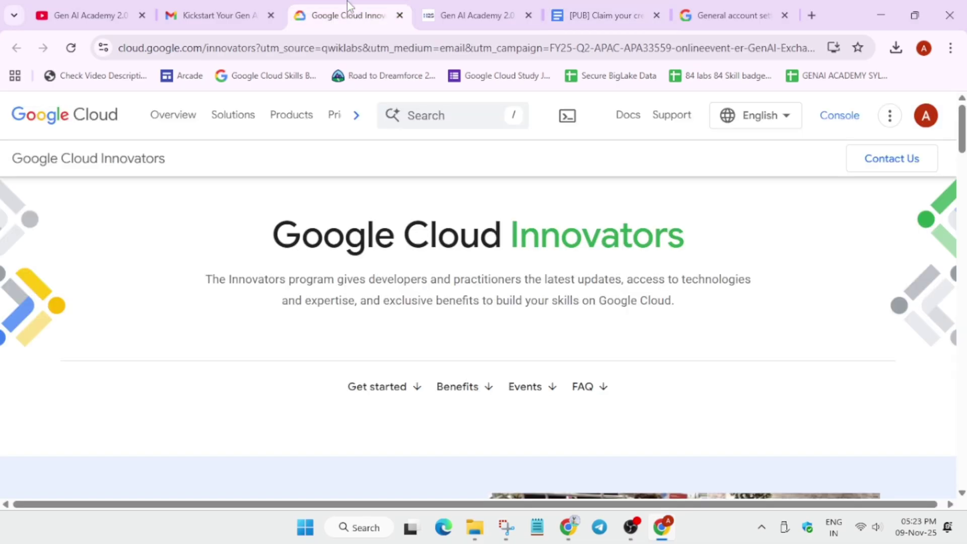
left_click(739, 12)
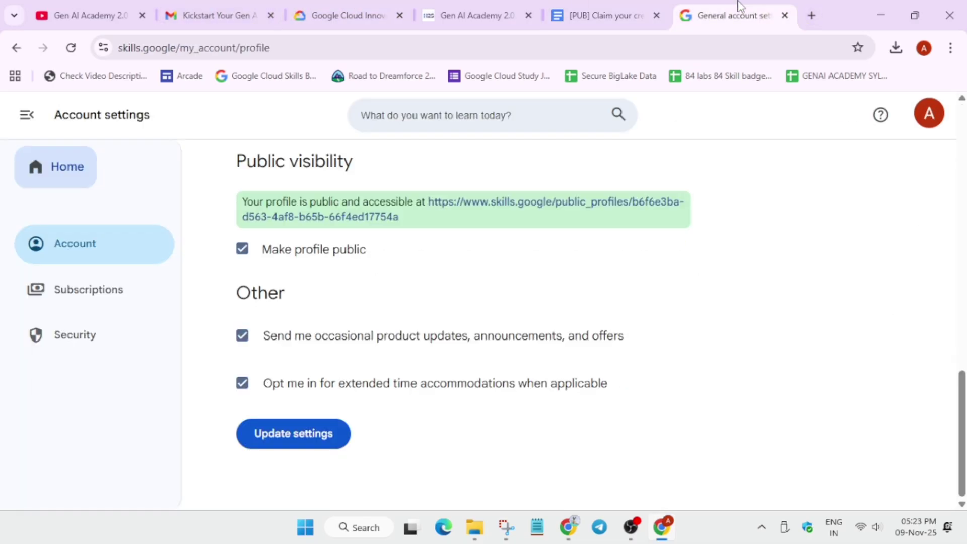
Step: Copy the public profile link and paste it into the Hack2skill form's profile-link field
right_click(482, 208)
left_click(527, 346)
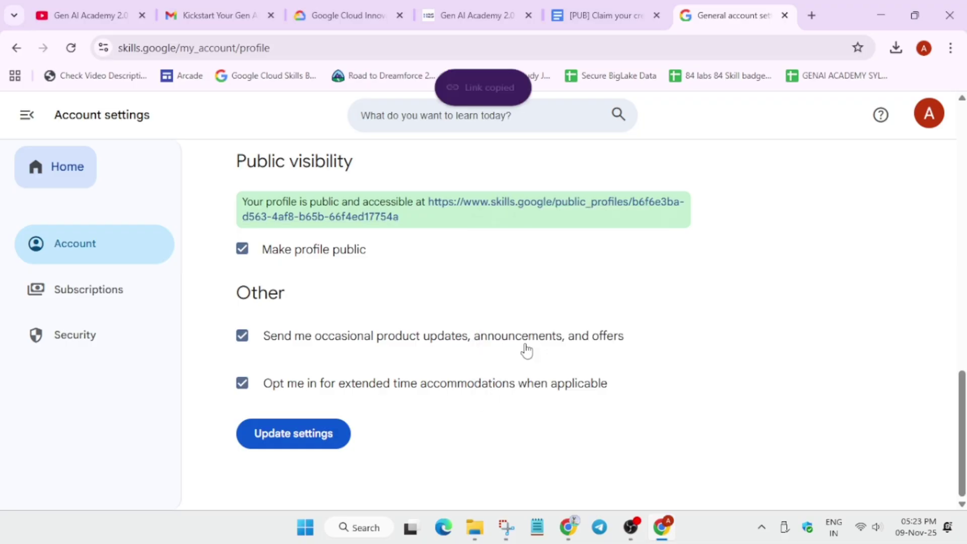
left_click(458, 10)
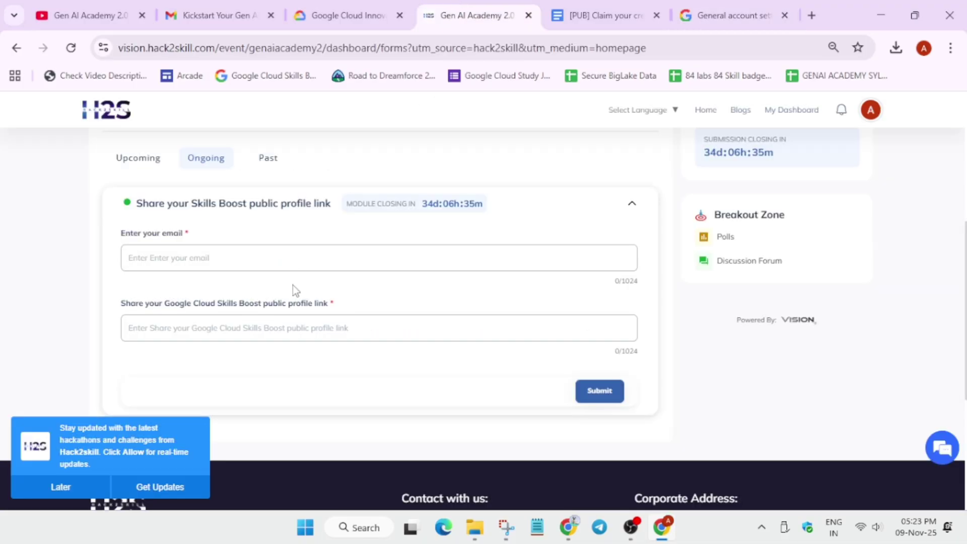
scroll(352, 272, "up", 5)
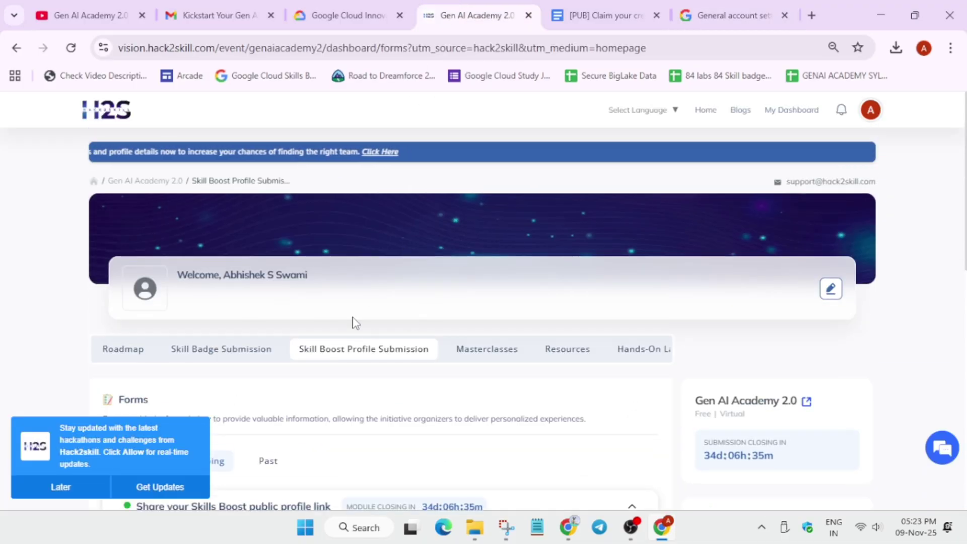
scroll(371, 320, "down", 9)
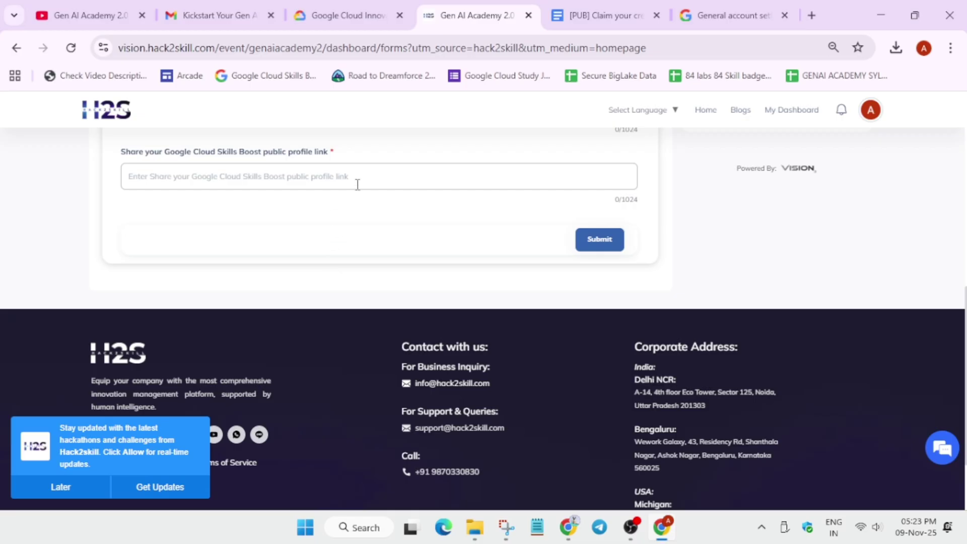
left_click(358, 185)
key("ctrl+v")
left_click(330, 245)
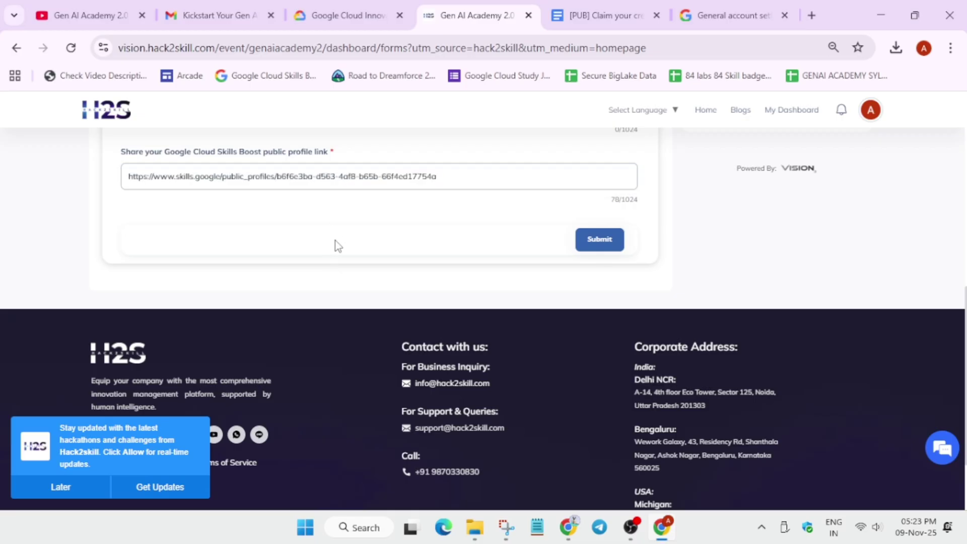
scroll(338, 246, "up", 3)
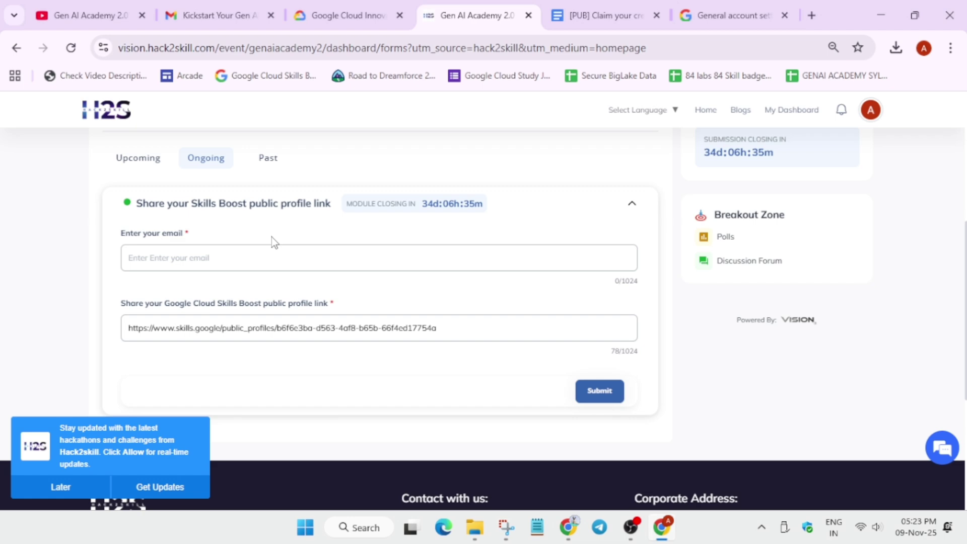
Step: Copy the account email from settings into the 'Enter your email' field and submit the form
left_click(692, 6)
scroll(390, 277, "up", 10)
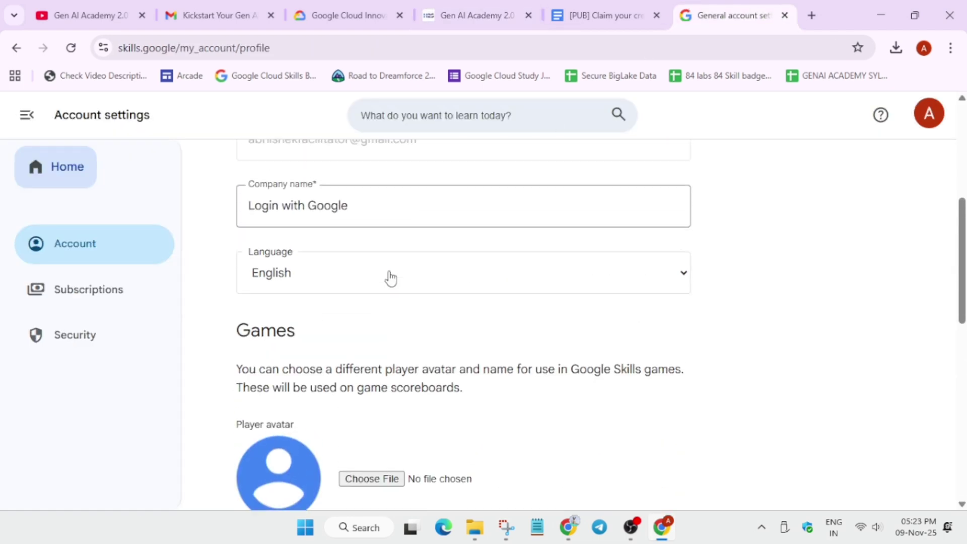
scroll(389, 277, "up", 5)
triple_click(320, 394)
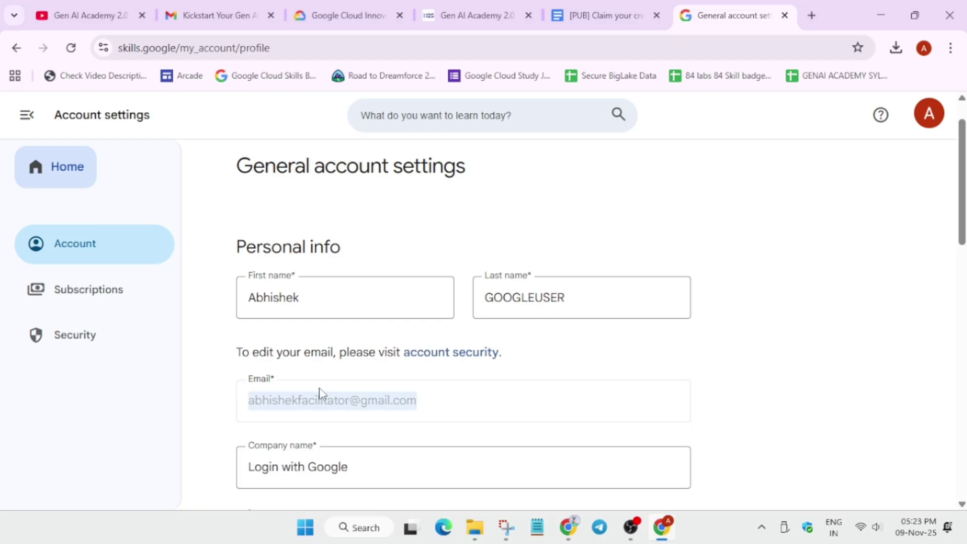
left_click(503, 14)
left_click(297, 259)
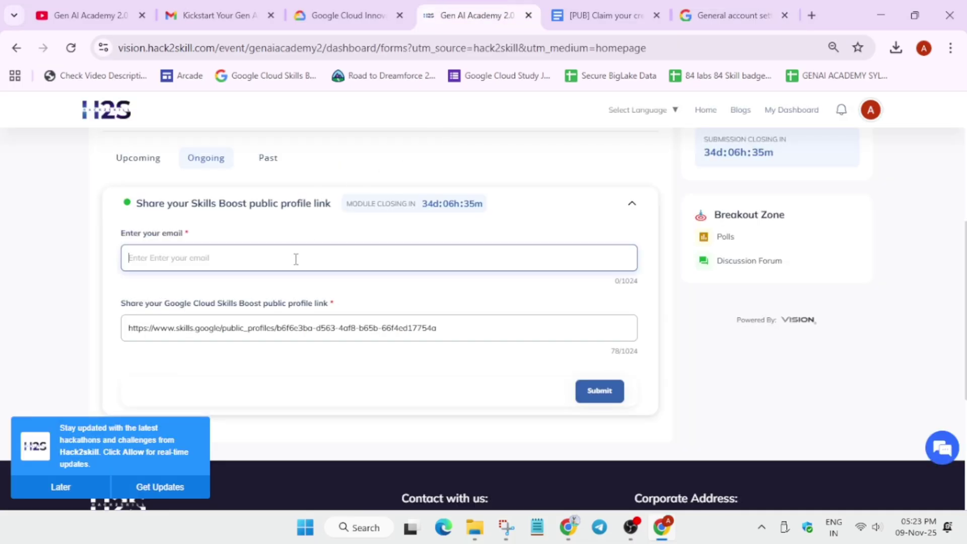
key("ctrl+v")
left_click(609, 395)
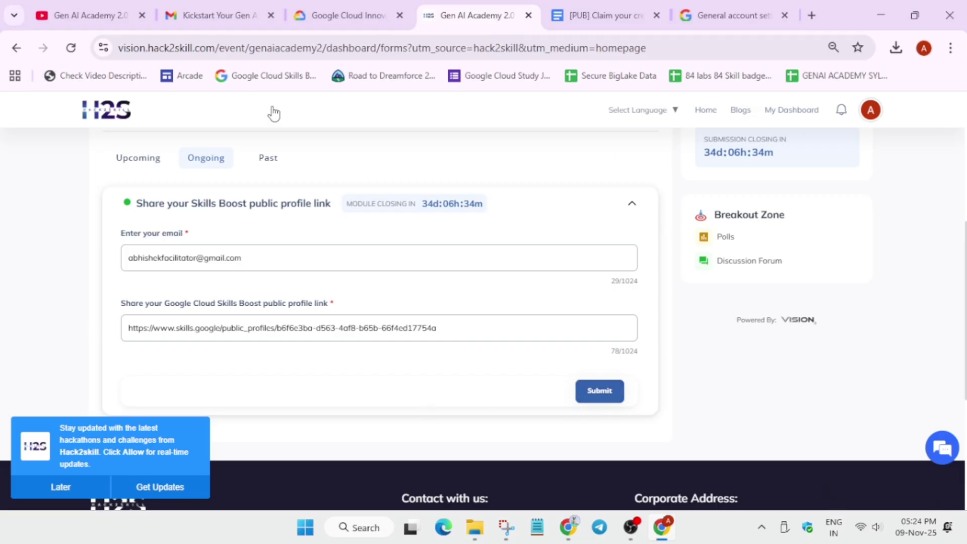
left_click(221, 15)
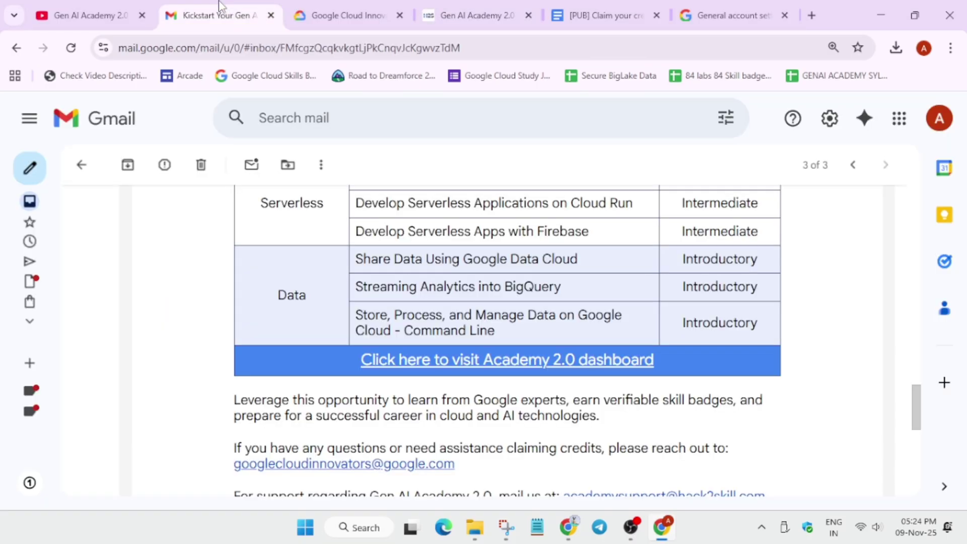
Step: Read the Form submission successful confirmation email in the inbox, then return to Hack2skill
left_click(29, 201)
left_click(483, 243)
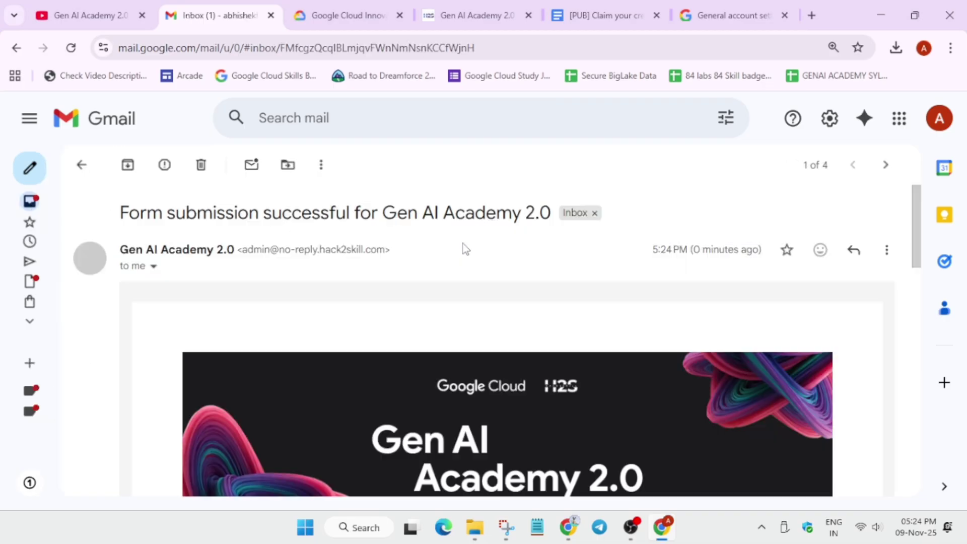
scroll(424, 315, "down", 10)
scroll(425, 316, "down", 5)
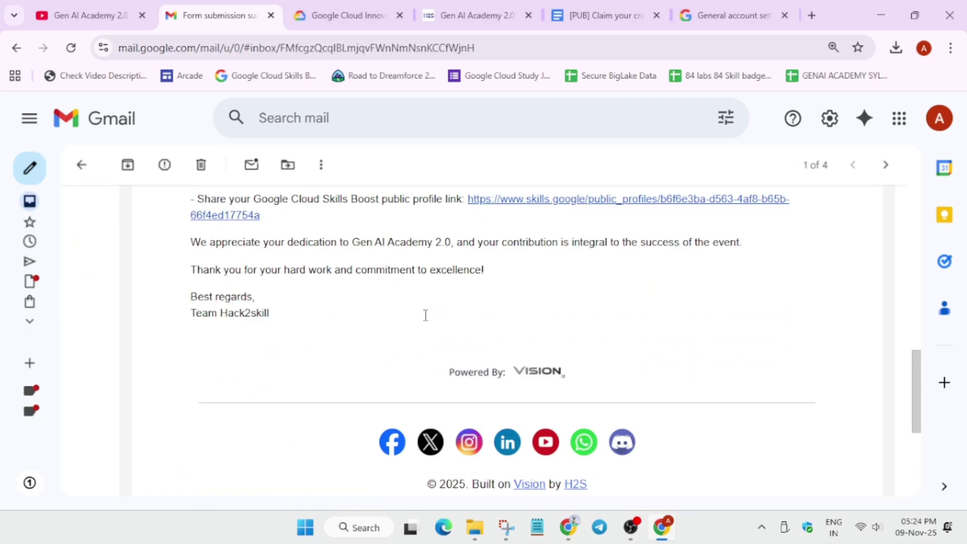
scroll(425, 315, "up", 5)
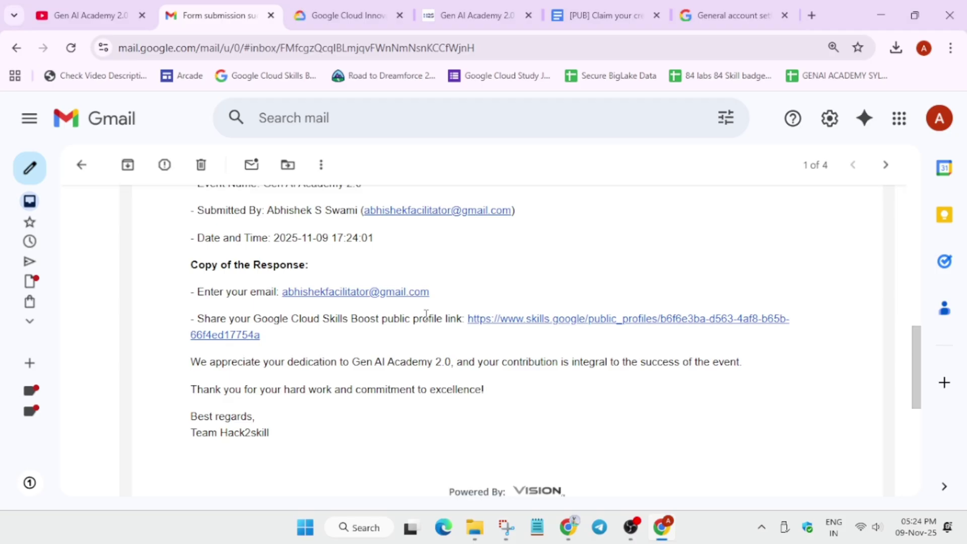
scroll(426, 315, "down", 3)
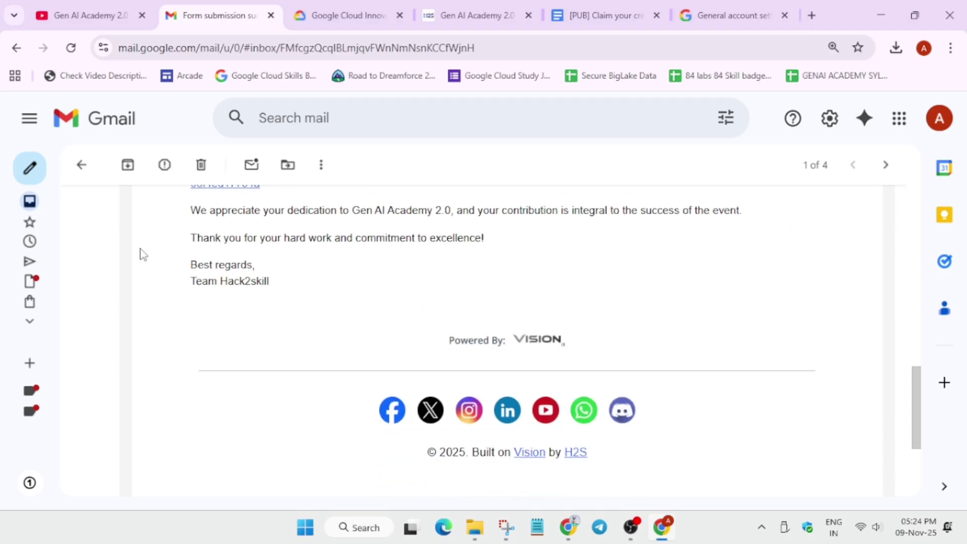
left_click(471, 15)
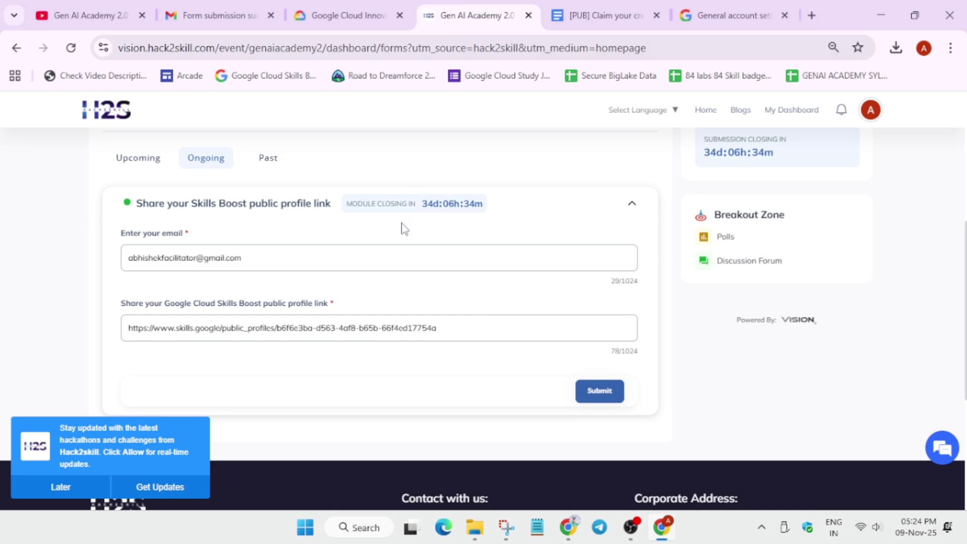
Step: Open Skill Badge Submission and review the Share your Skill Badge public link form and its starting date
scroll(402, 227, "up", 5)
scroll(375, 239, "down", 3)
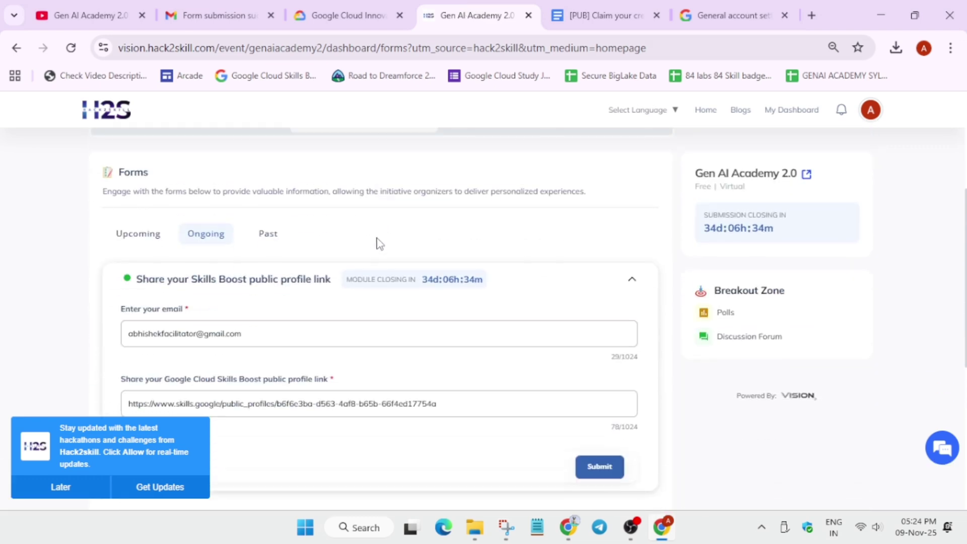
scroll(238, 262, "up", 4)
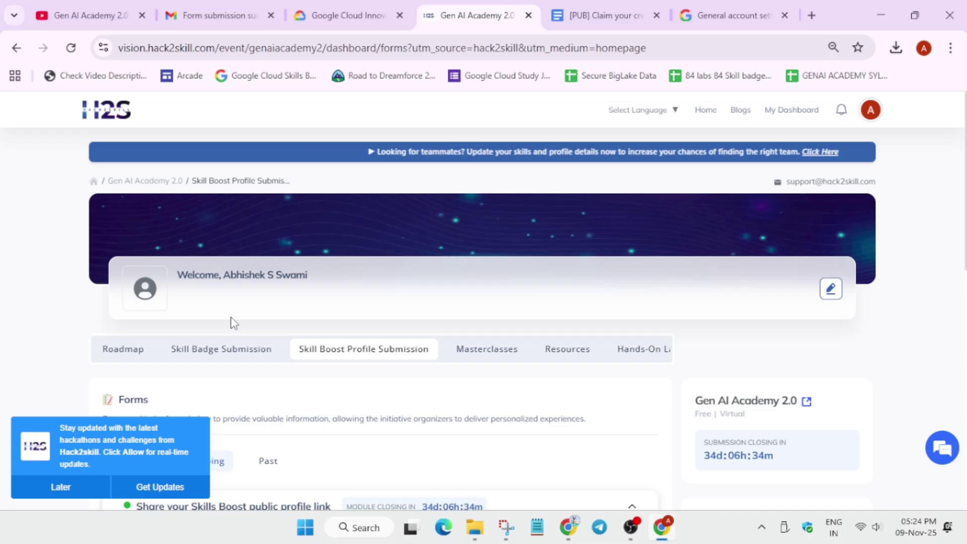
left_click(233, 354)
scroll(234, 353, "down", 4)
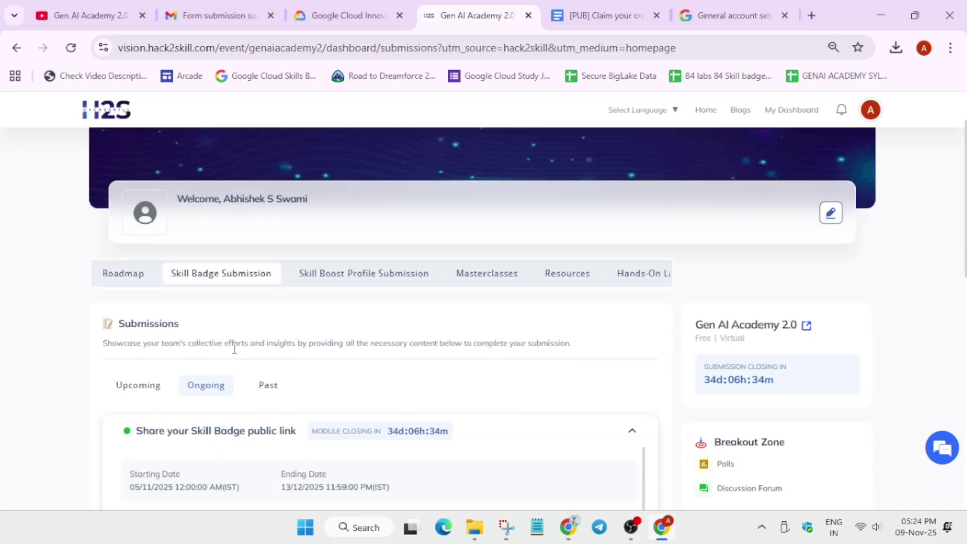
scroll(236, 353, "down", 3)
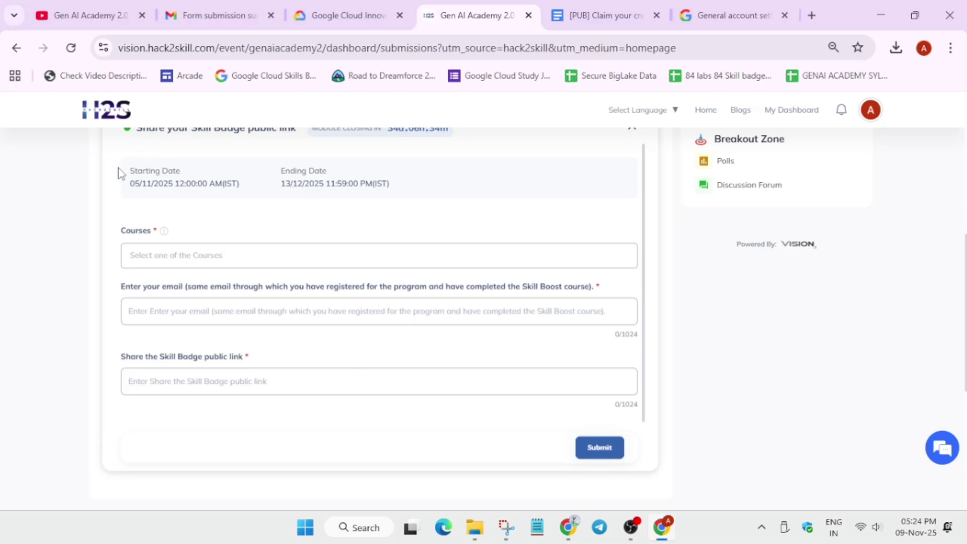
left_click_drag(120, 171, 406, 203)
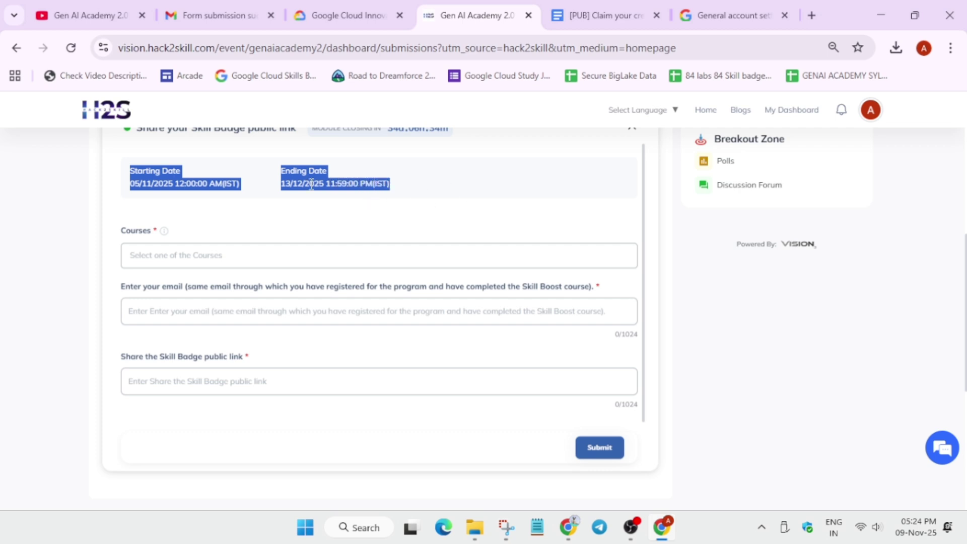
double_click(204, 183)
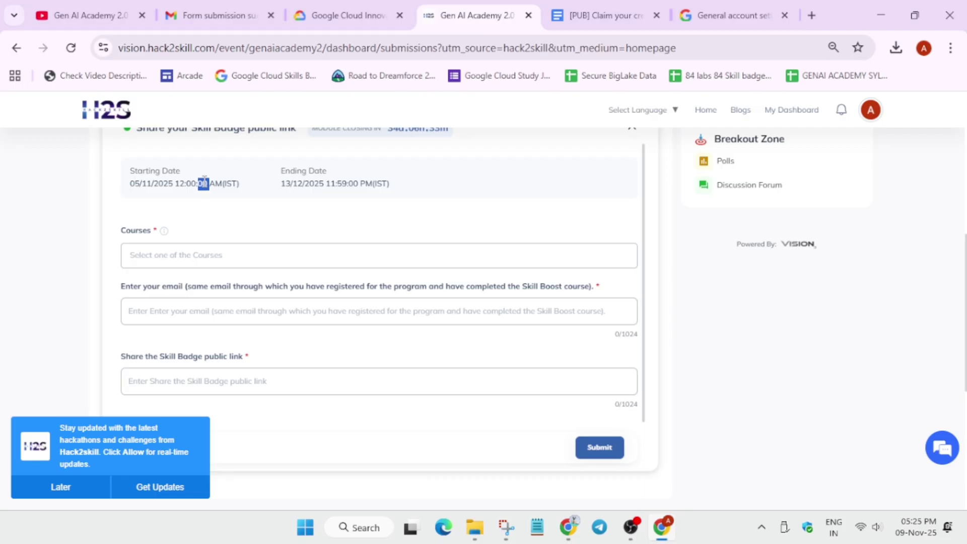
left_click(292, 255)
scroll(287, 298, "down", 3)
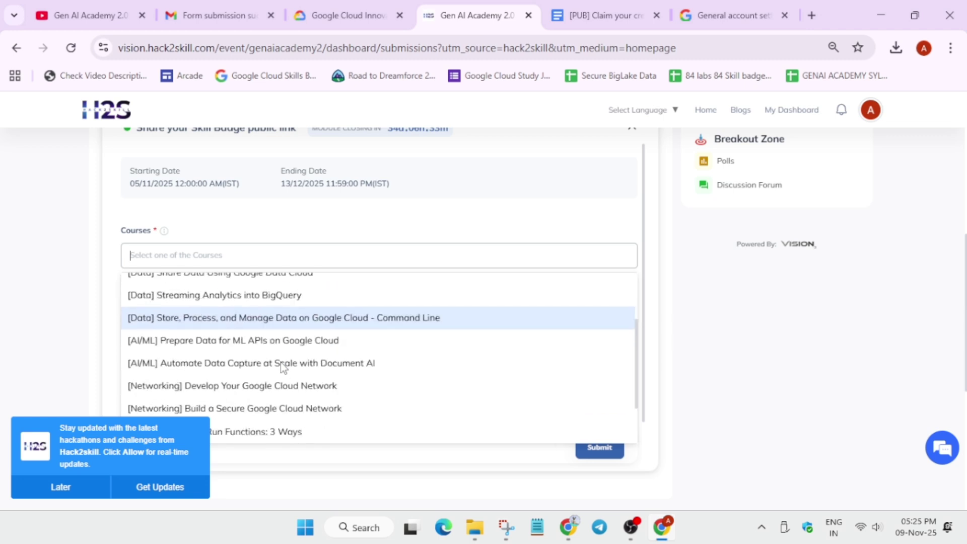
scroll(285, 396, "up", 3)
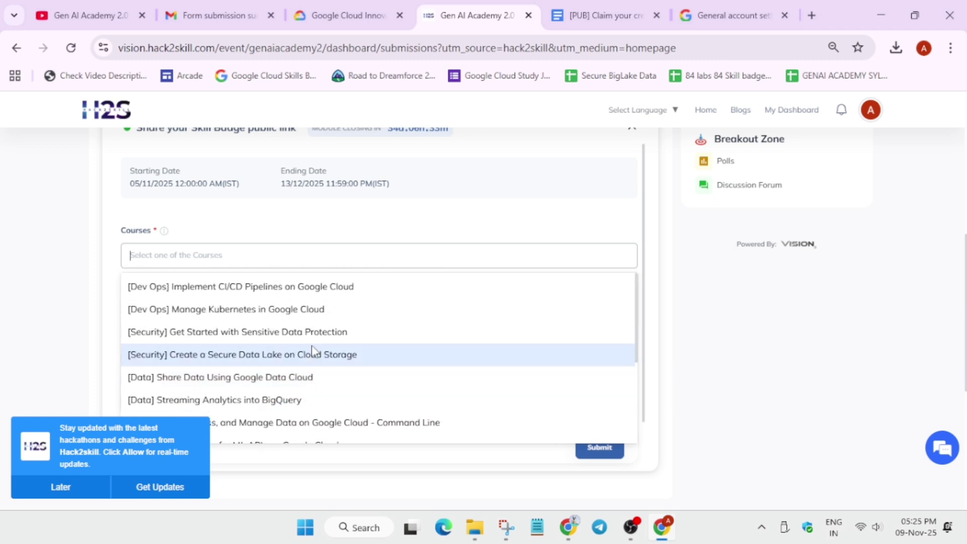
left_click(75, 499)
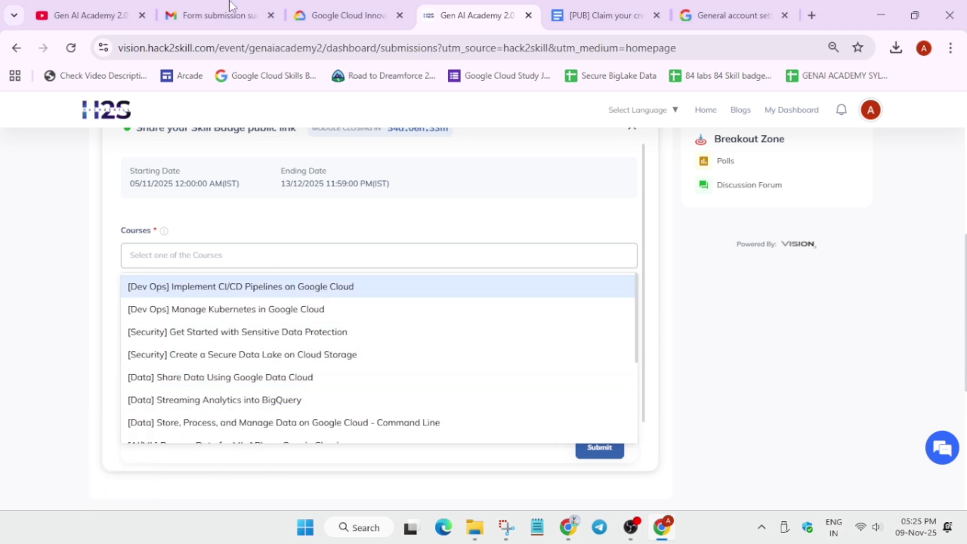
left_click(314, 1)
left_click(730, 15)
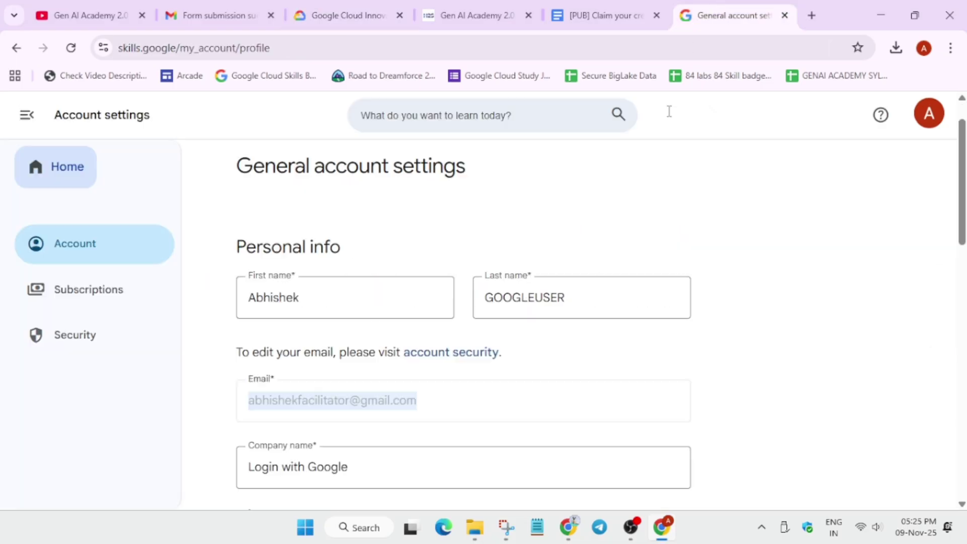
scroll(561, 449, "down", 10)
scroll(560, 448, "down", 6)
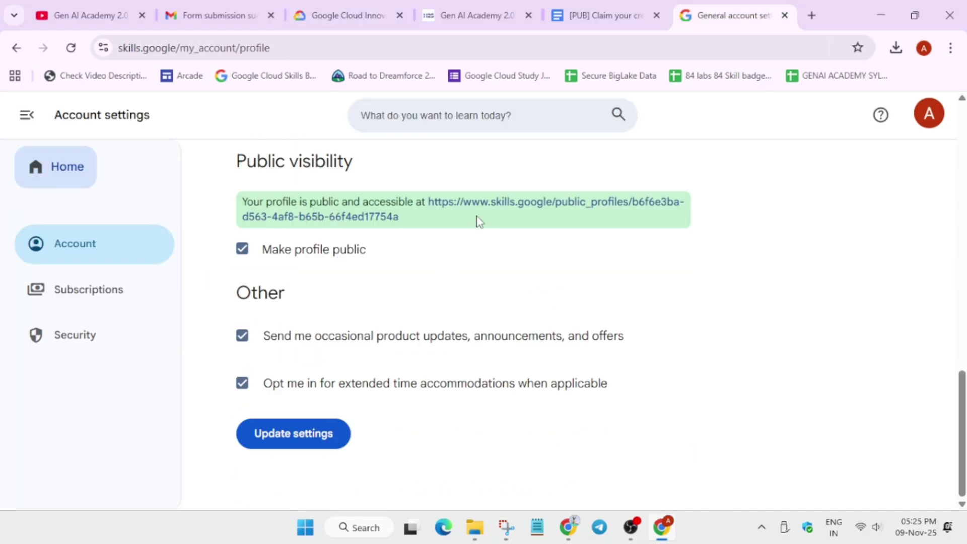
left_click(502, 205)
left_click(501, 205)
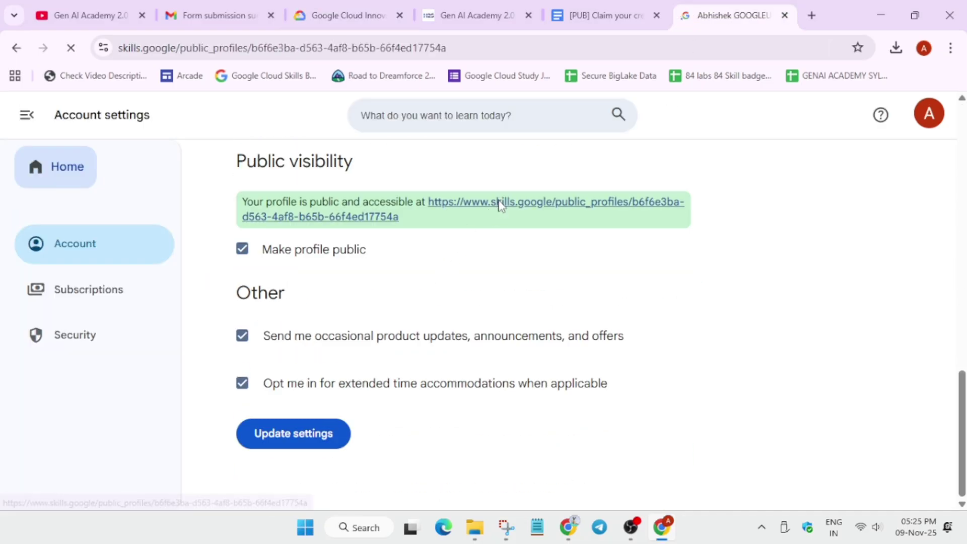
scroll(504, 227, "down", 5)
scroll(398, 330, "down", 8)
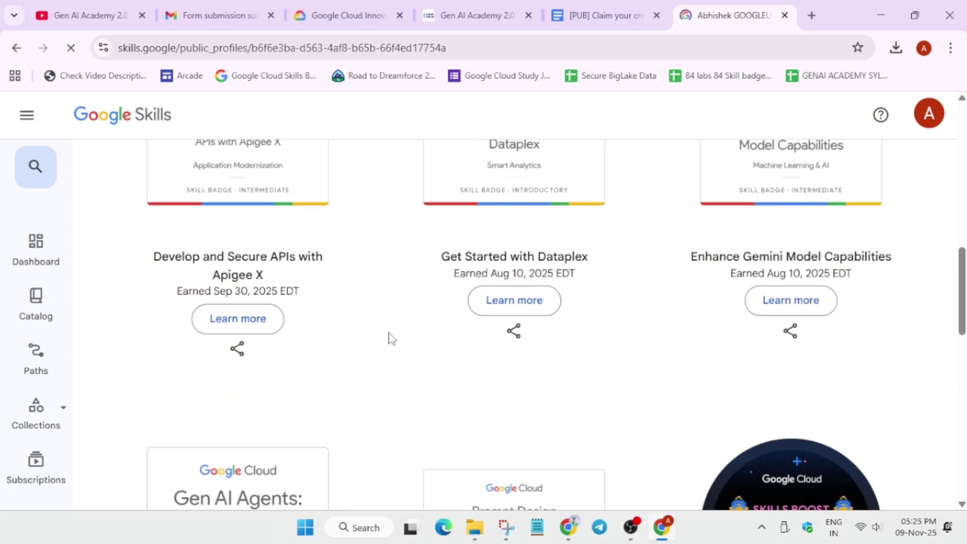
scroll(388, 339, "down", 5)
scroll(388, 339, "down", 5)
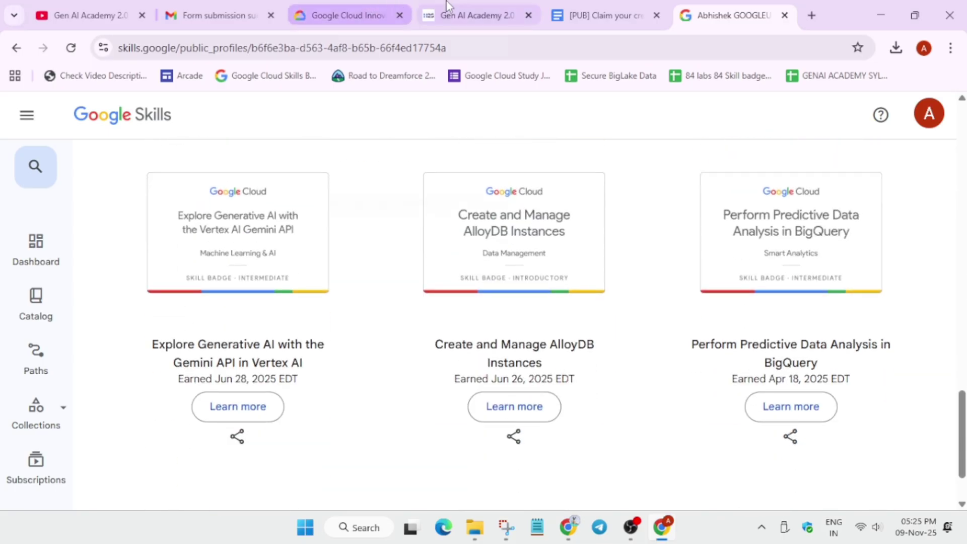
left_click_drag(768, 6, 584, 6)
left_click(471, 15)
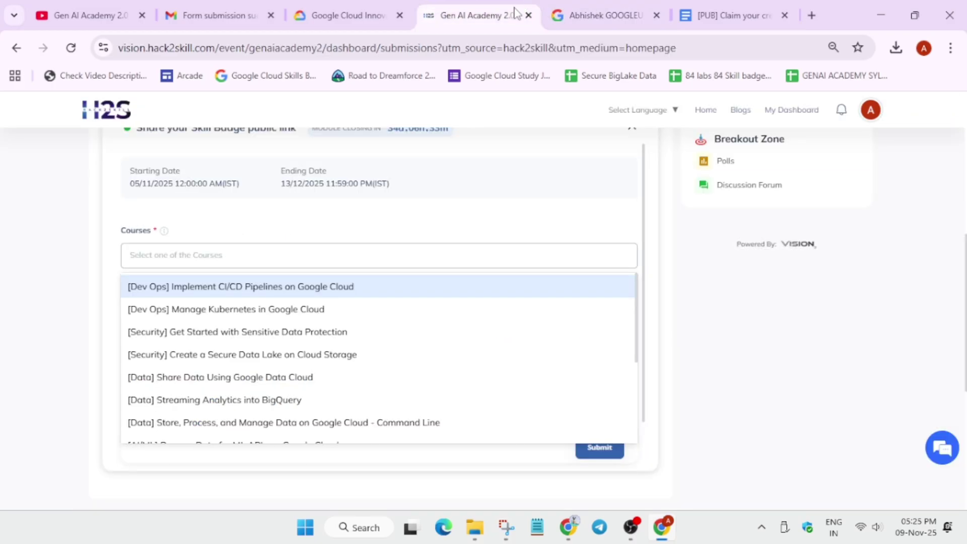
scroll(286, 302, "down", 1)
scroll(286, 302, "down", 3)
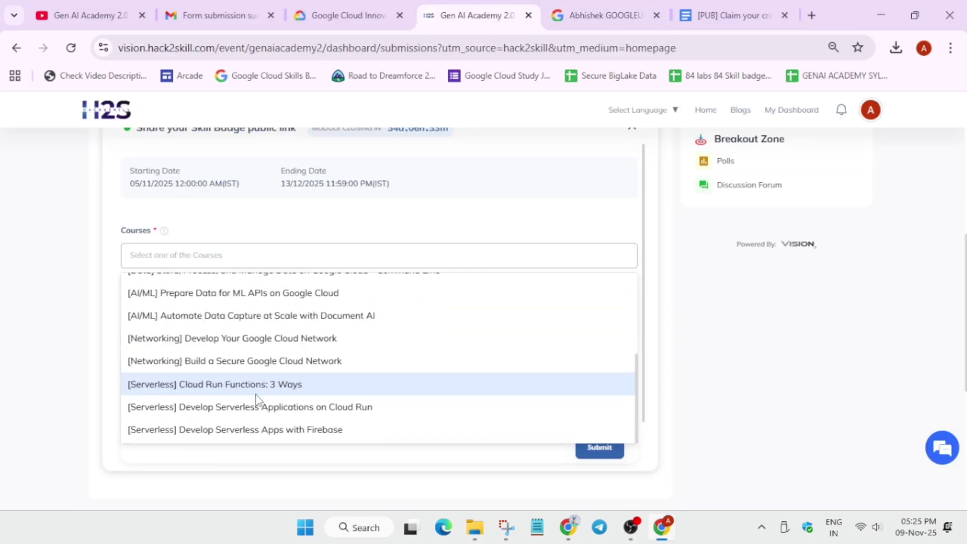
scroll(257, 400, "up", 3)
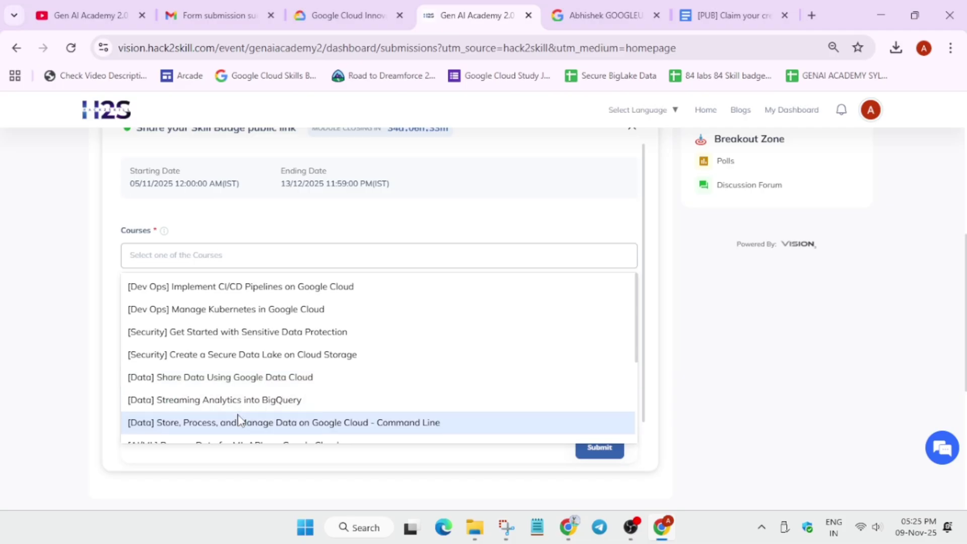
scroll(240, 420, "down", 3)
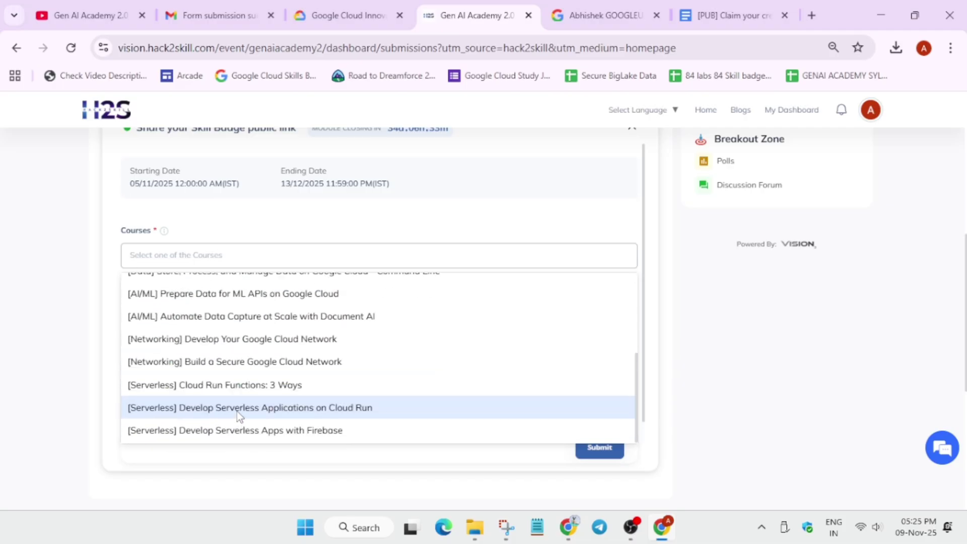
scroll(237, 411, "up", 3)
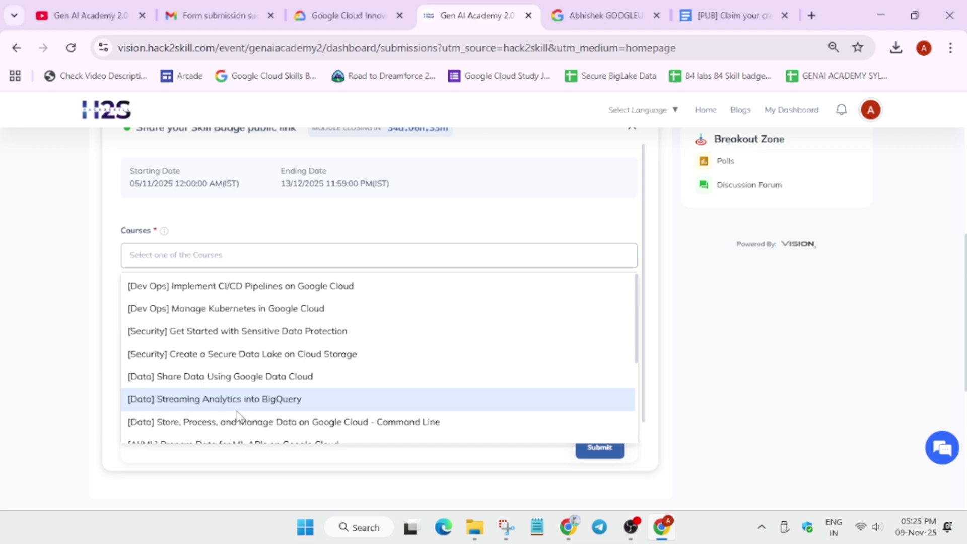
left_click(567, 20)
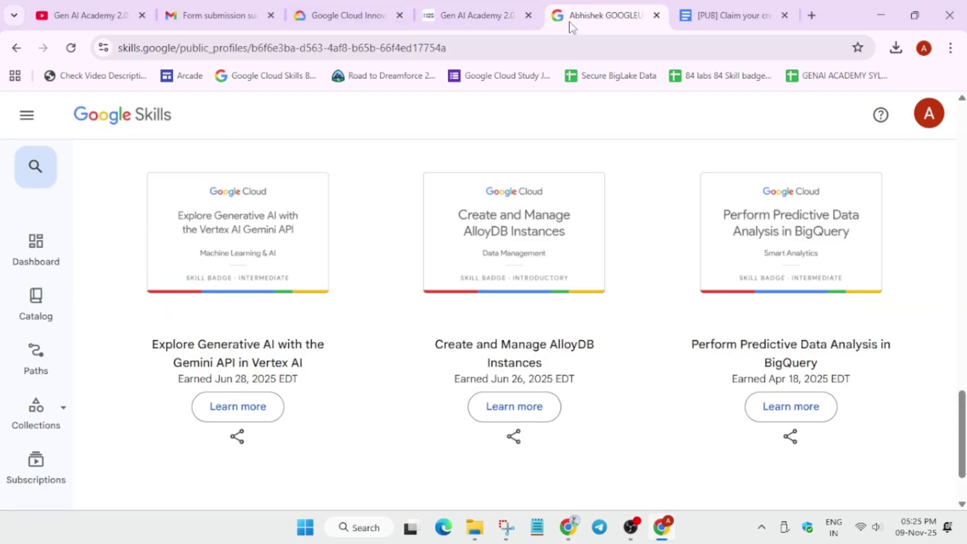
scroll(447, 314, "down", 2)
scroll(401, 359, "up", 10)
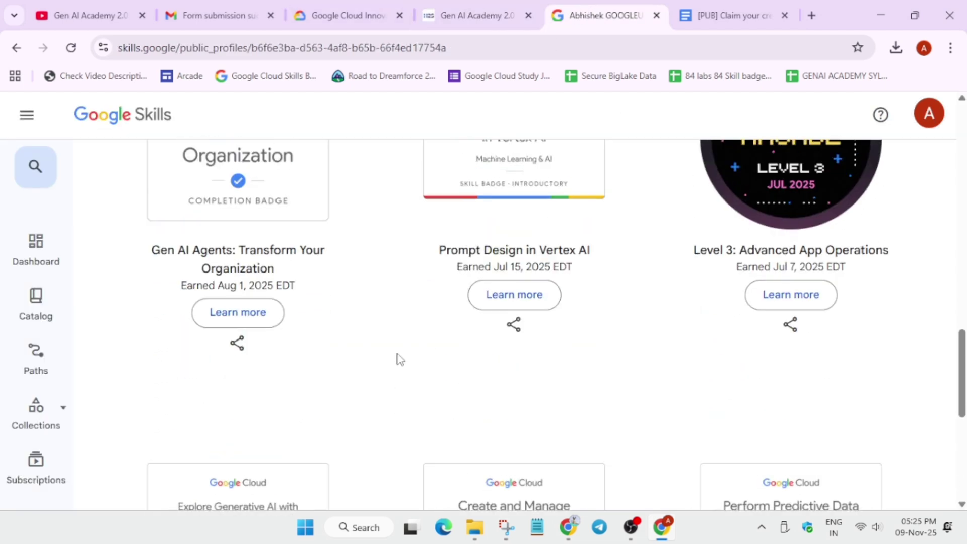
scroll(401, 359, "up", 4)
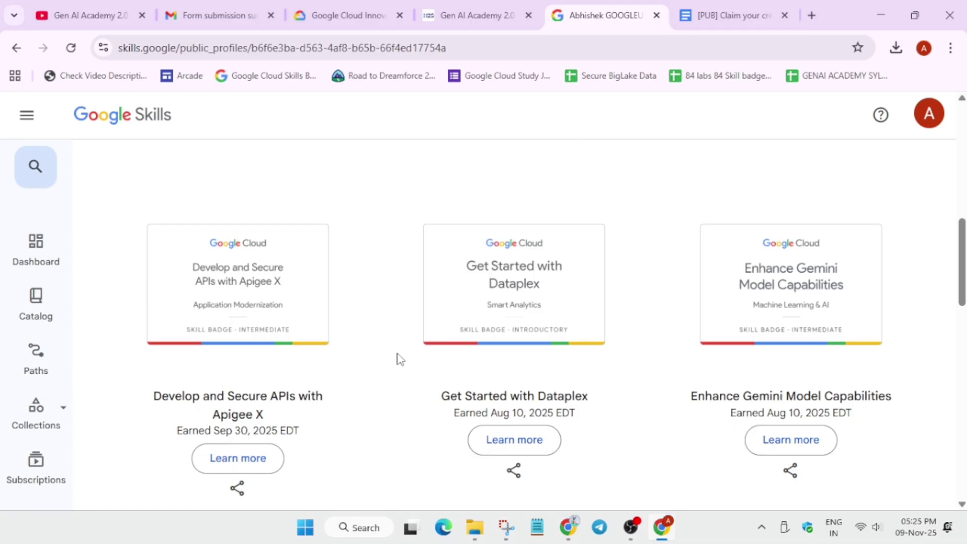
left_click(507, 12)
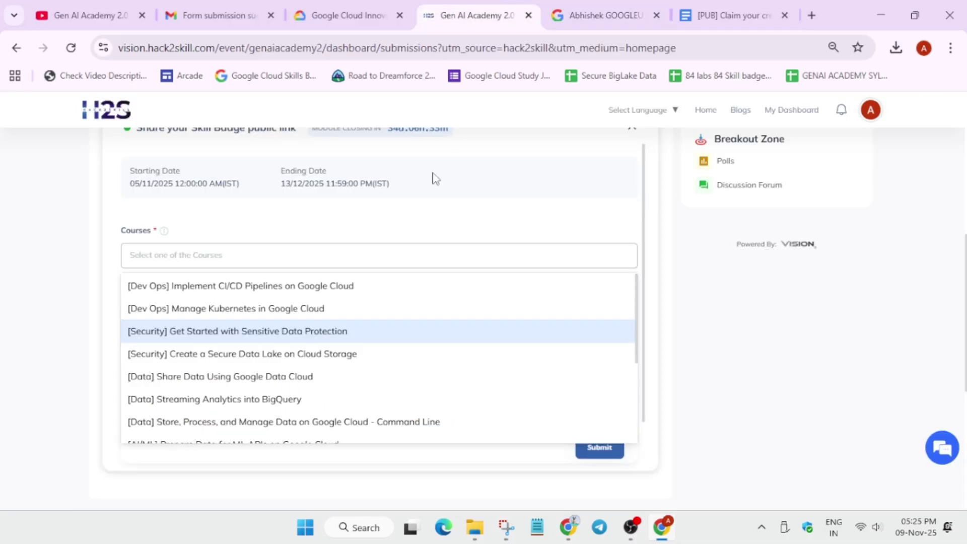
scroll(348, 320, "down", 3)
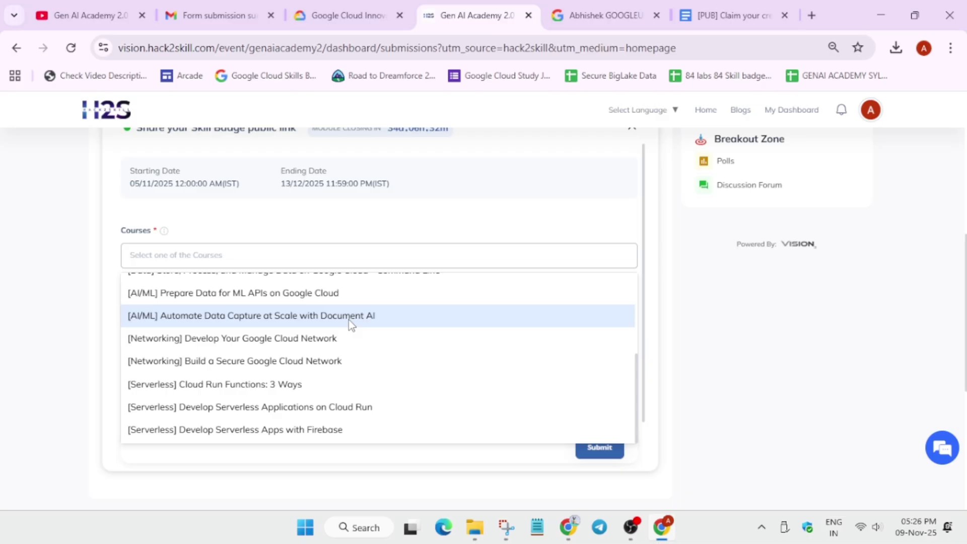
left_click(730, 331)
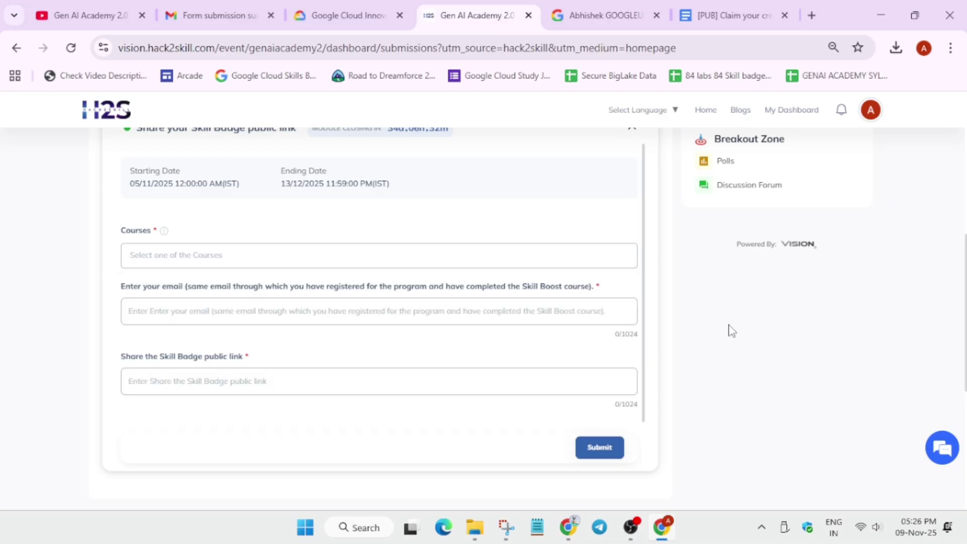
scroll(257, 472, "down", 3)
scroll(270, 473, "up", 6)
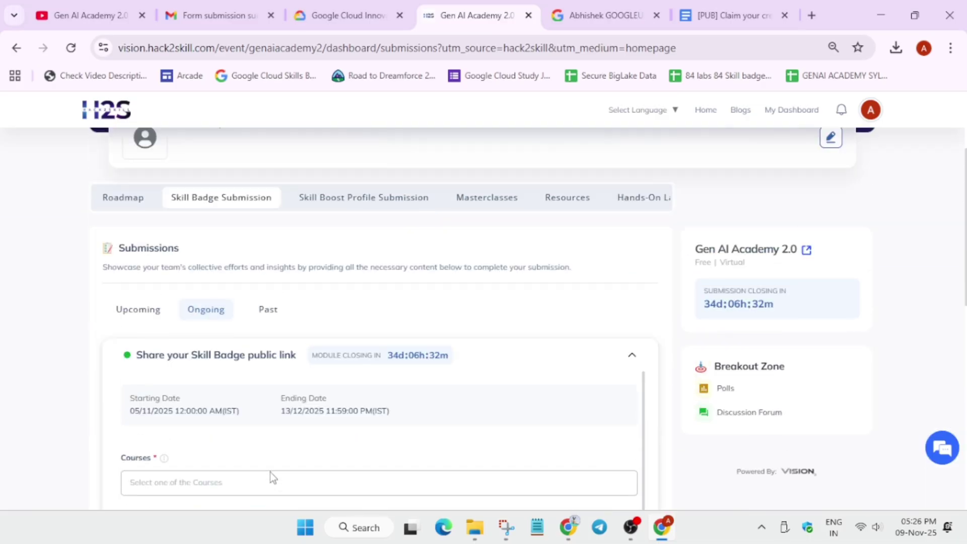
left_click(157, 318)
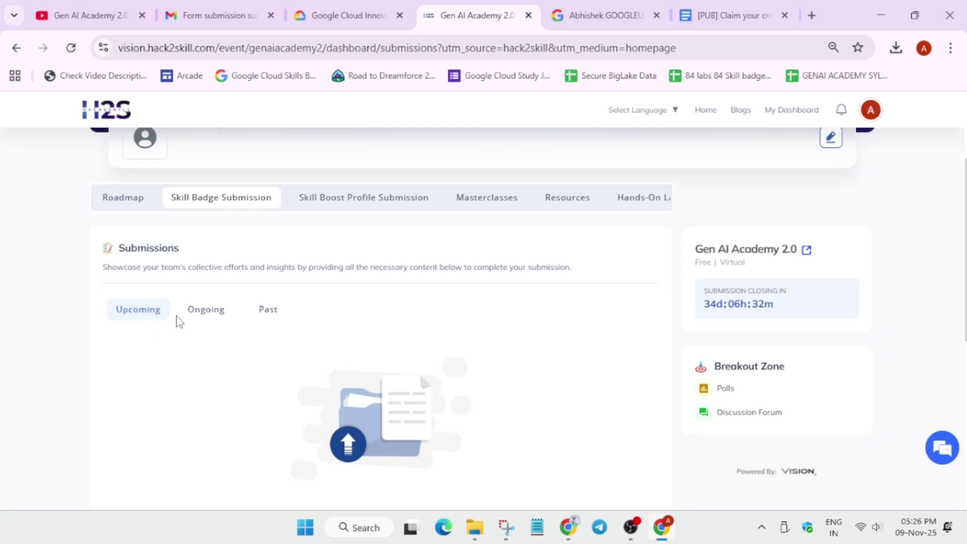
left_click(273, 317)
left_click(212, 307)
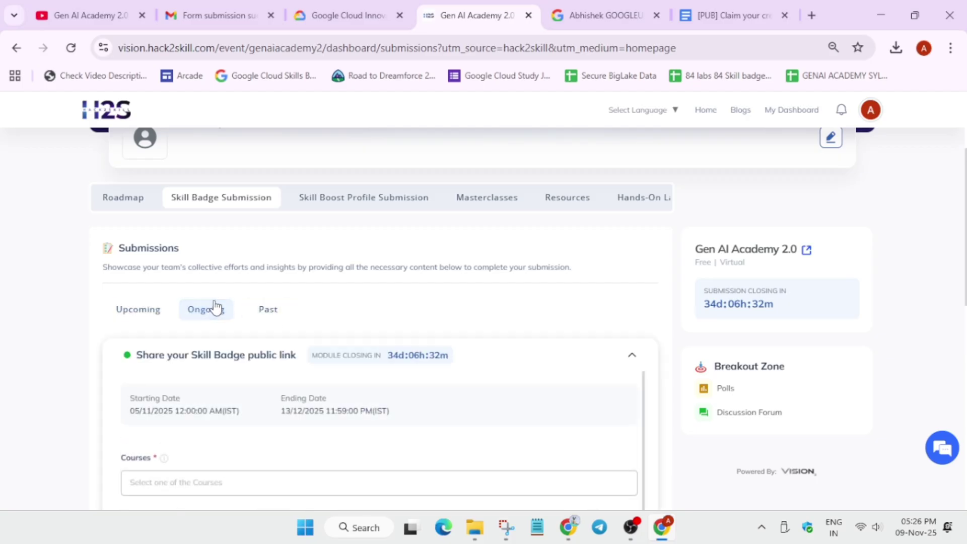
scroll(216, 309, "down", 5)
left_click(271, 267)
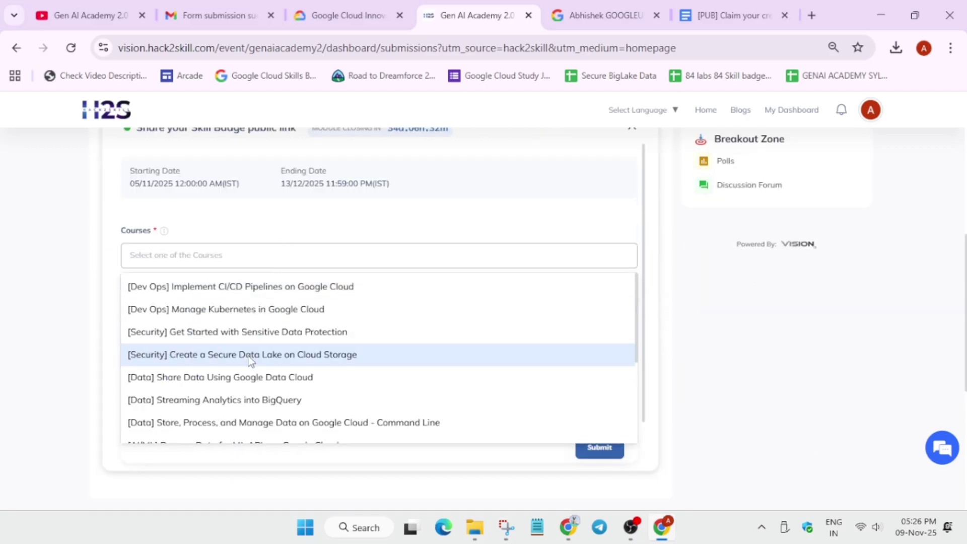
scroll(249, 356, "down", 3)
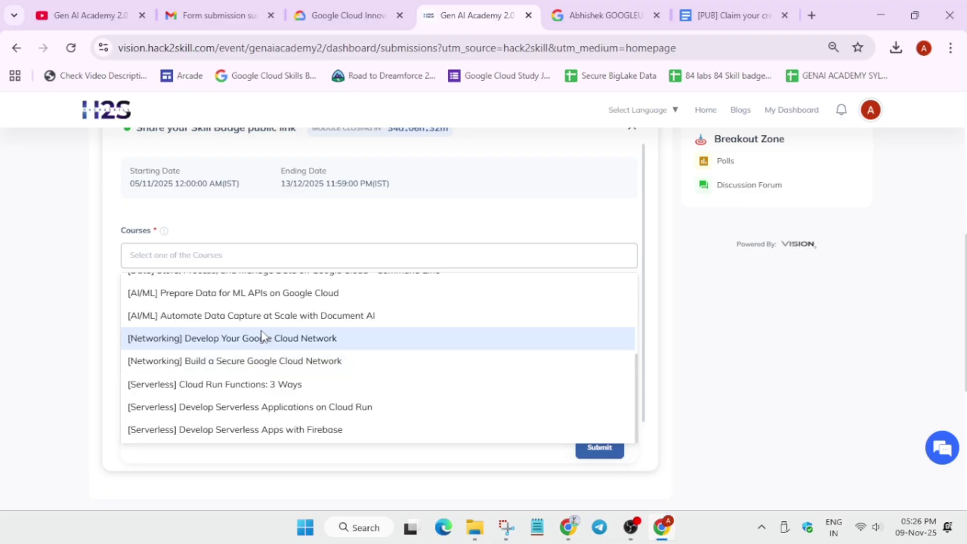
scroll(259, 336, "up", 3)
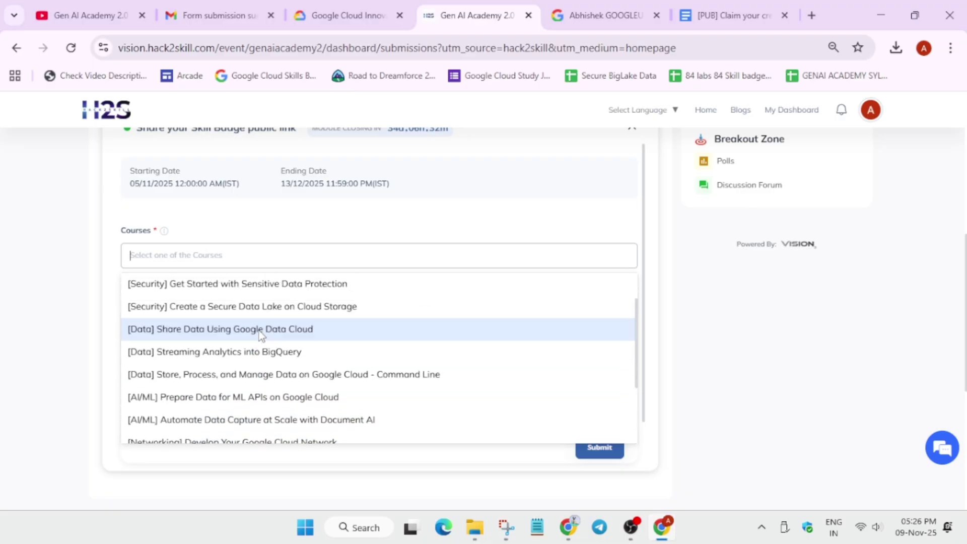
left_click(600, 15)
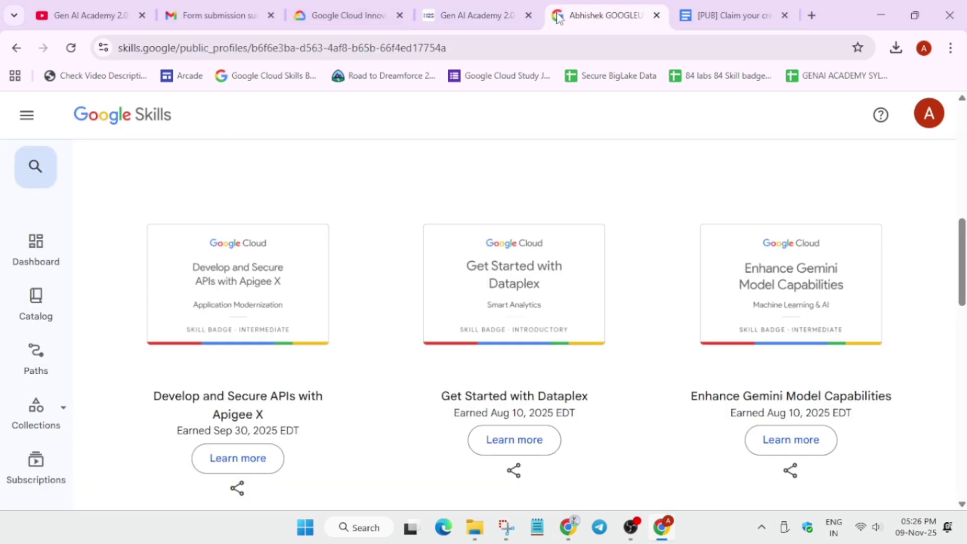
scroll(447, 295, "up", 2)
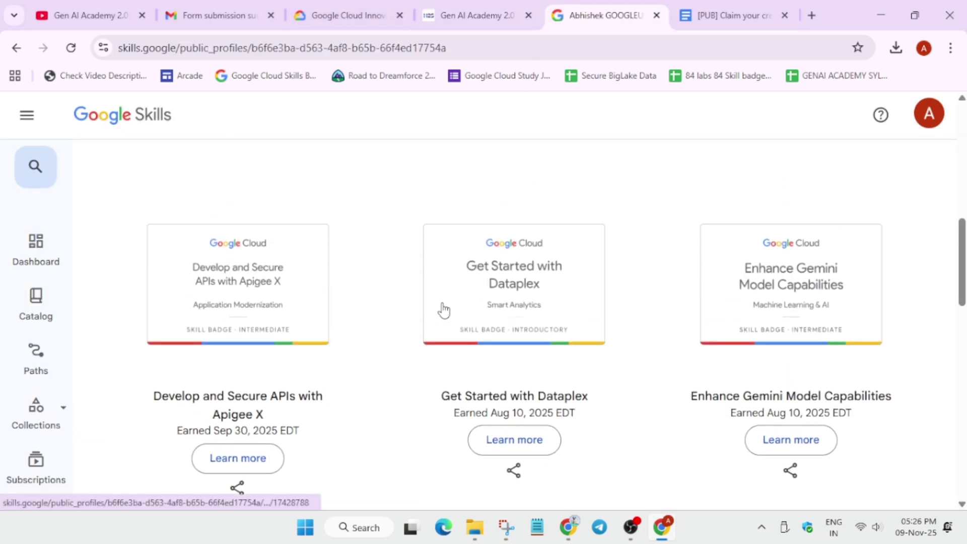
scroll(439, 308, "down", 4)
scroll(439, 308, "down", 10)
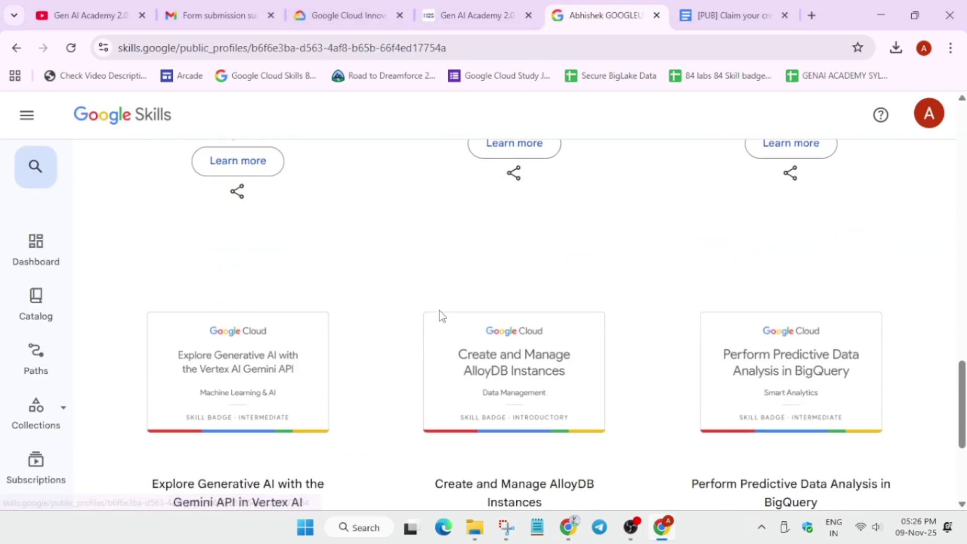
scroll(439, 317, "down", 2)
scroll(439, 314, "up", 8)
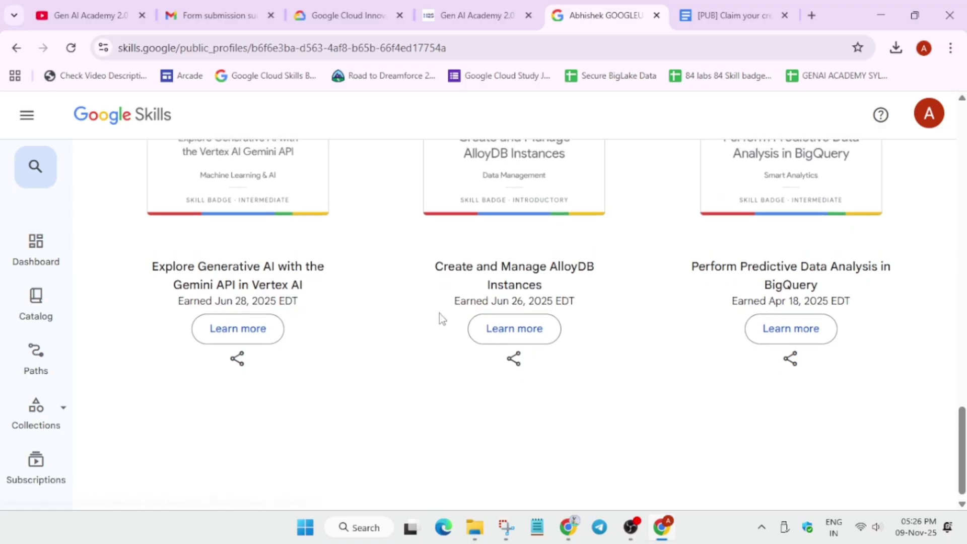
scroll(442, 321, "up", 12)
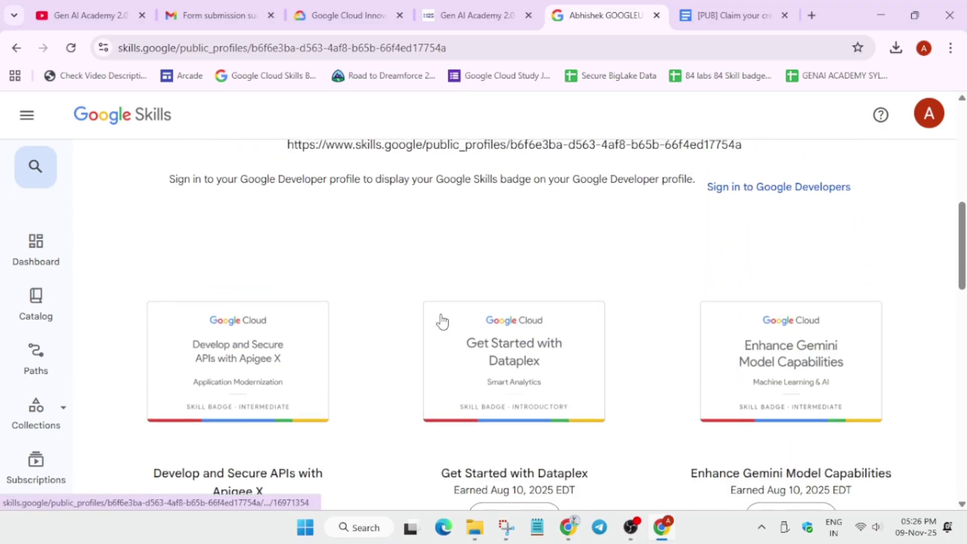
scroll(442, 321, "down", 3)
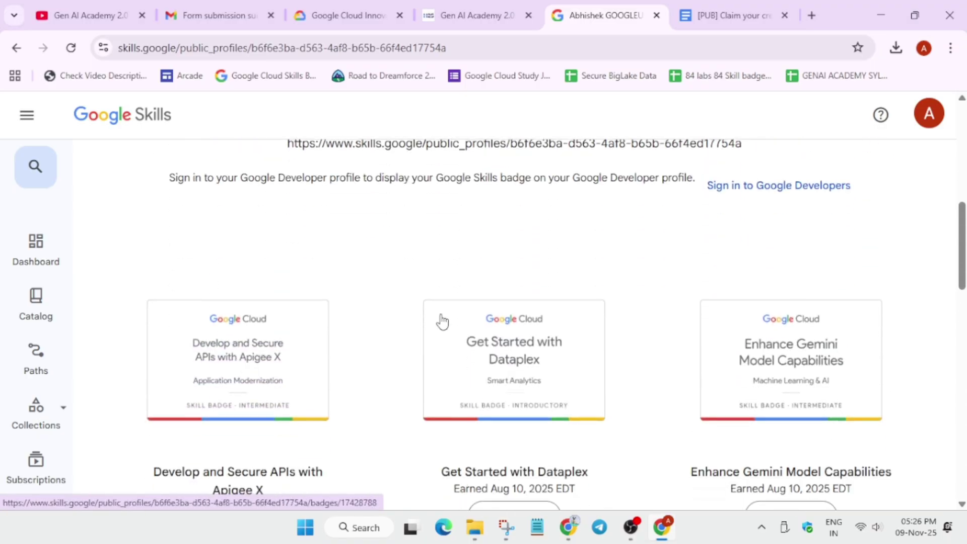
scroll(443, 321, "down", 3)
scroll(443, 319, "up", 3)
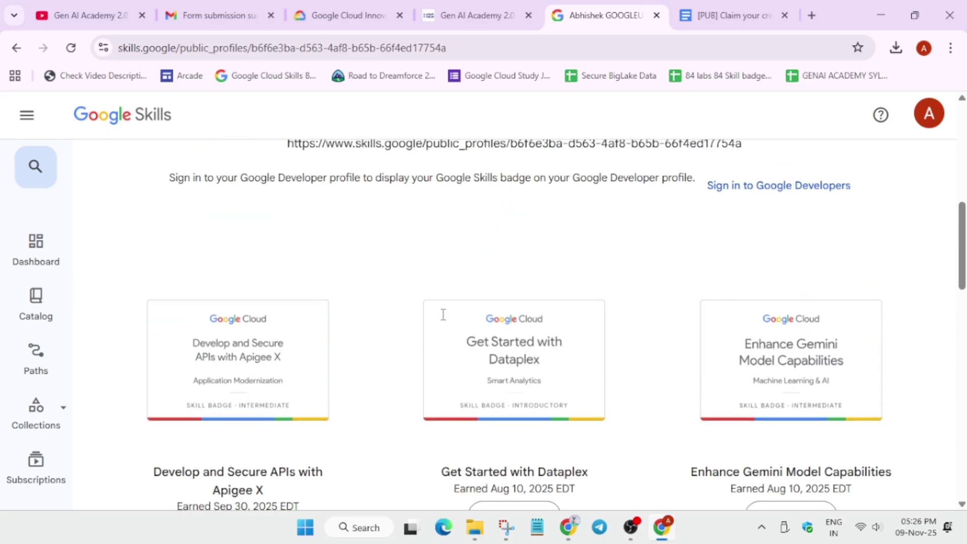
Step: Reselect '[Dev Ops] Manage Kubernetes in Google Cloud' in the Courses dropdown, then show the Google Skills profile
left_click(453, 15)
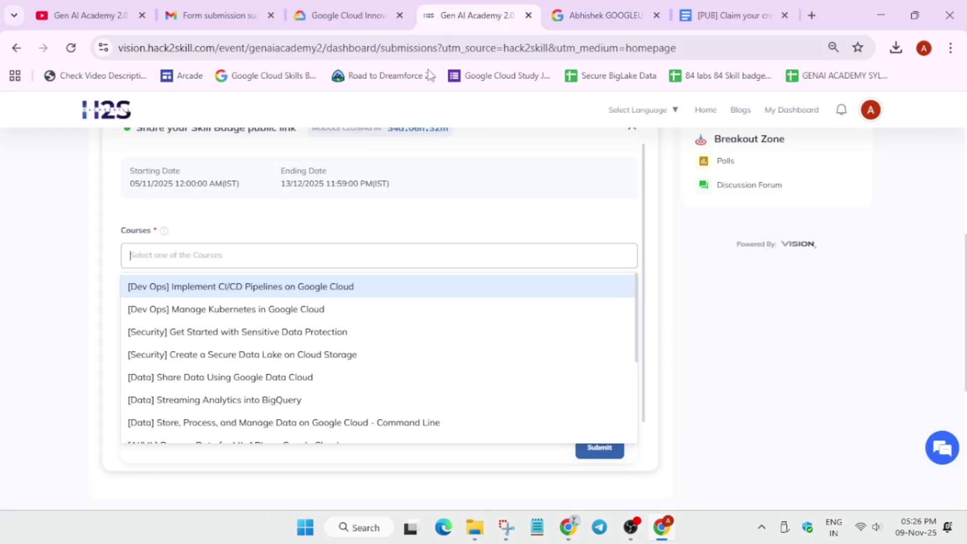
left_click(221, 311)
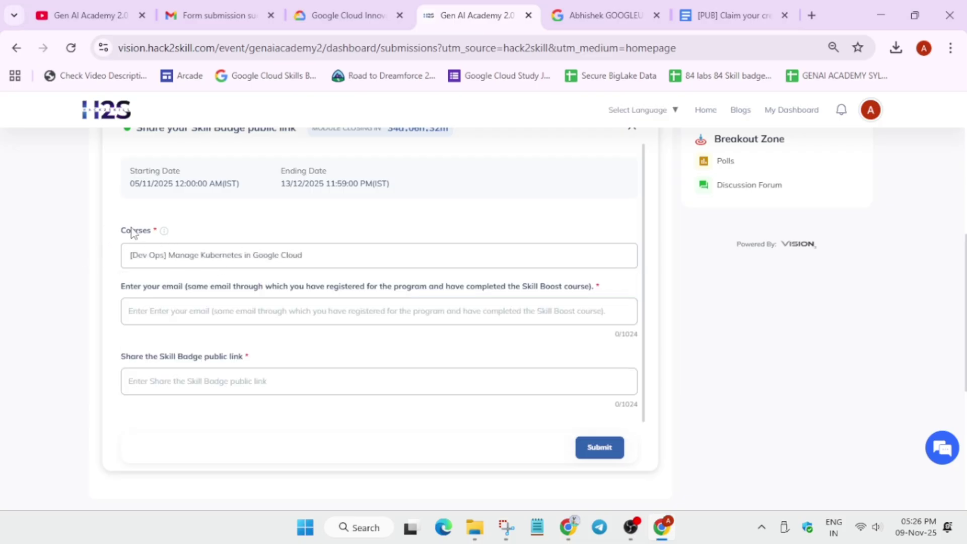
left_click_drag(132, 231, 223, 231)
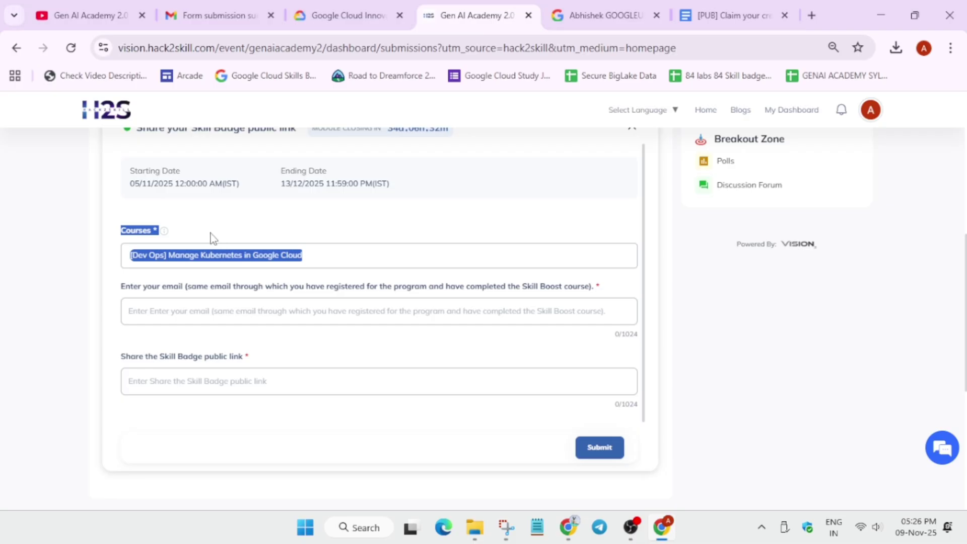
left_click(379, 266)
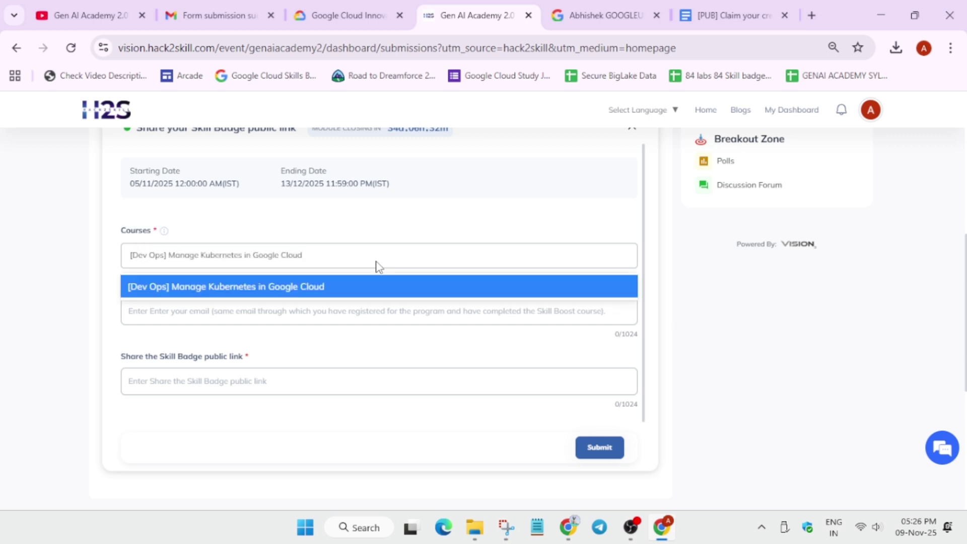
left_click(347, 282)
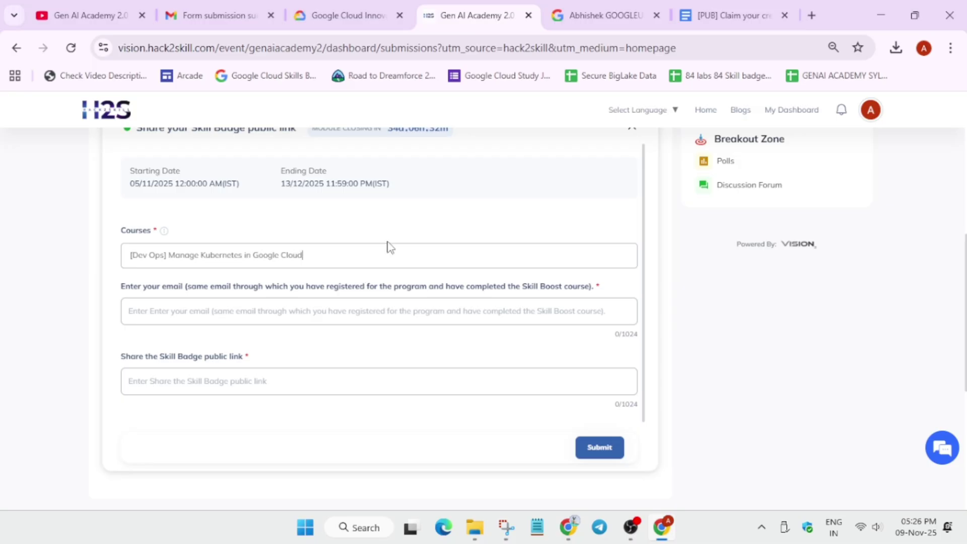
left_click(579, 11)
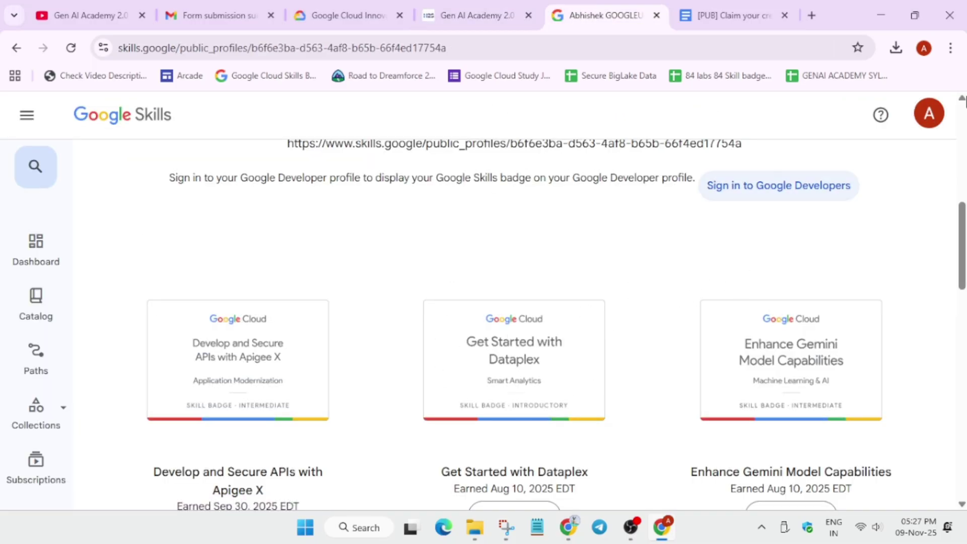
left_click(929, 117)
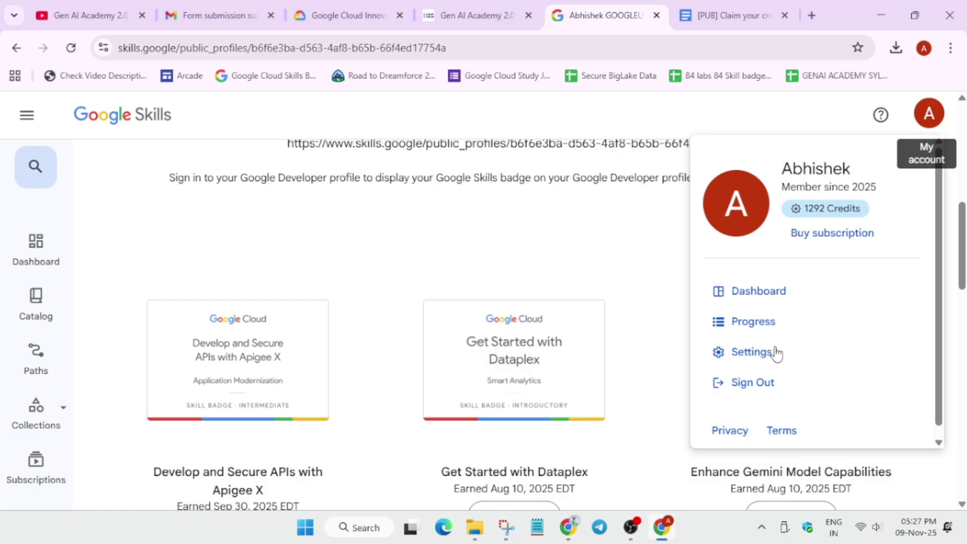
left_click(749, 353)
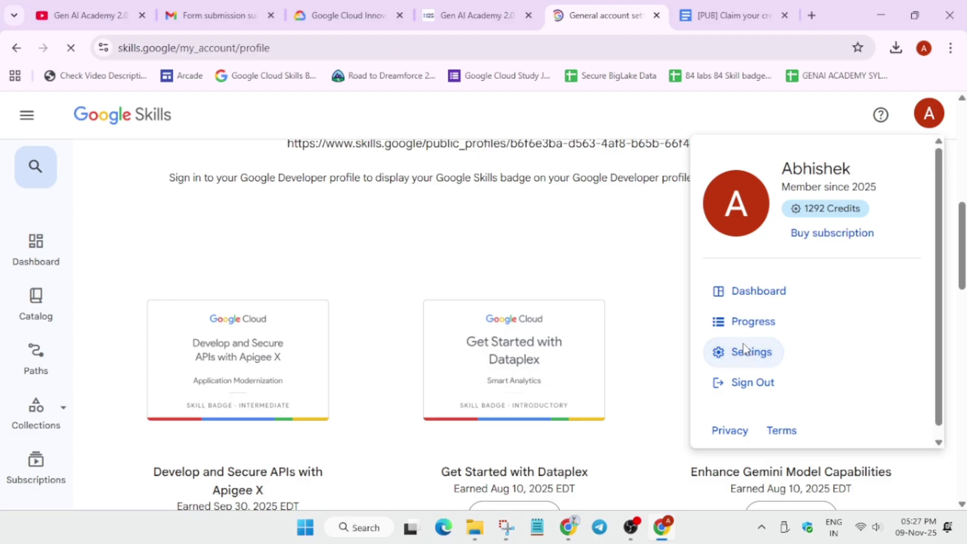
scroll(607, 371, "down", 10)
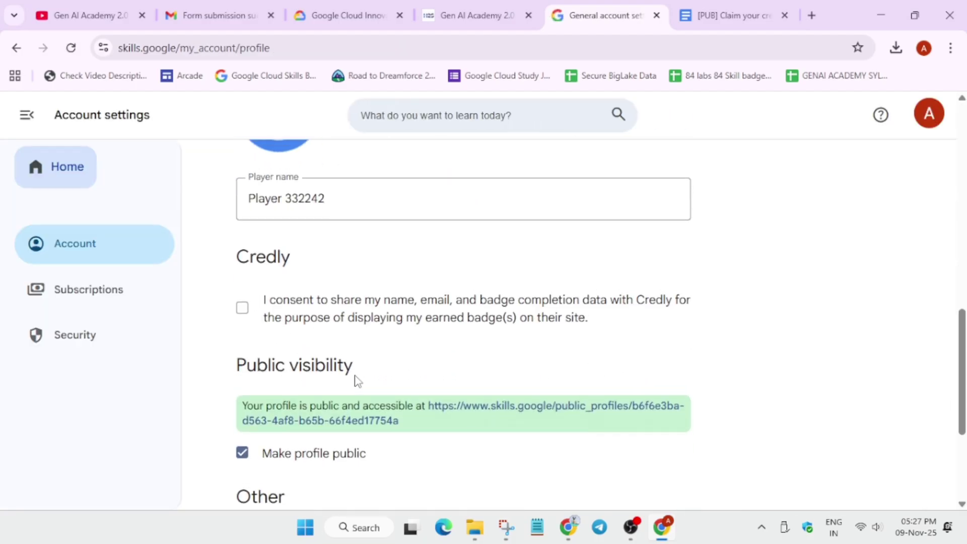
left_click(450, 410)
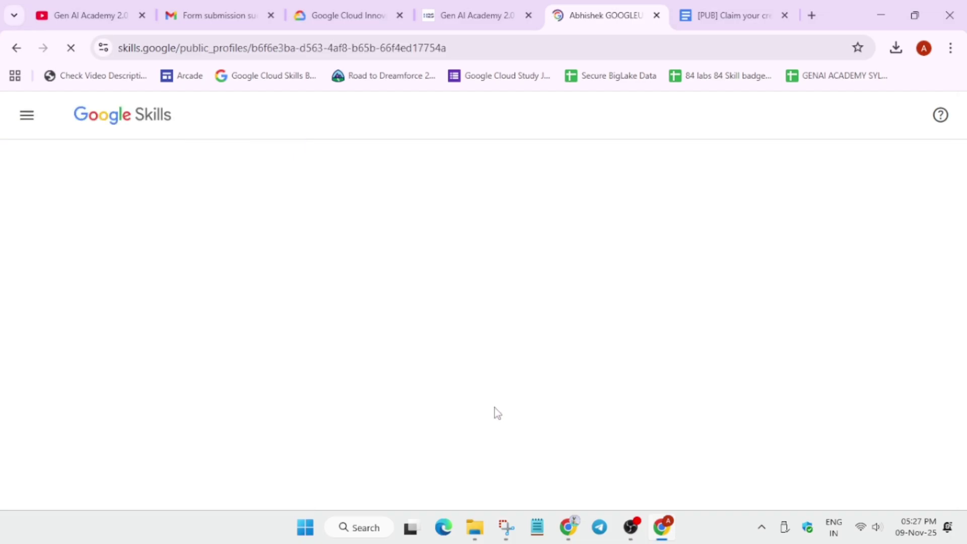
scroll(575, 359, "down", 8)
Step: Clear the Courses field and pick '[Serverless] Cloud Run Functions: 3 Ways' from the dropdown
scroll(575, 359, "down", 4)
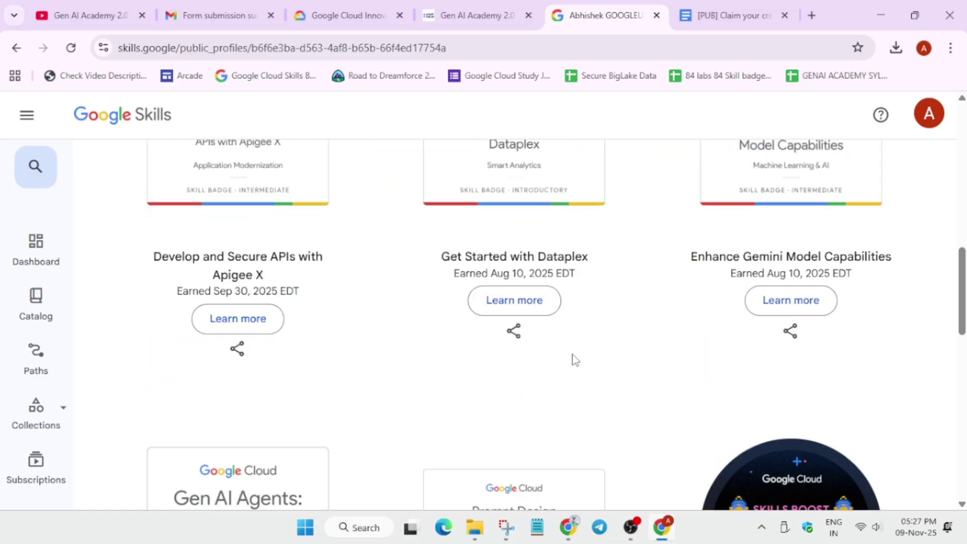
left_click(454, 14)
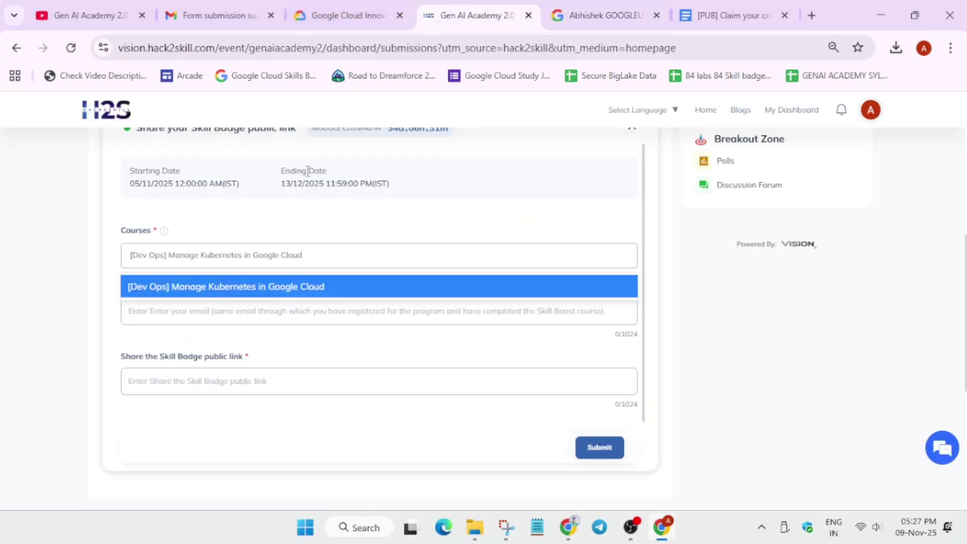
left_click(347, 244)
key("BackSpace")
key("BackSpace")
key("BackSpace")
key("BackSpace")
key("BackSpace")
key("BackSpace")
key("BackSpace")
key("BackSpace")
key("BackSpace")
key("BackSpace")
key("BackSpace")
key("BackSpace")
key("BackSpace")
key("BackSpace")
key("BackSpace")
key("BackSpace")
key("BackSpace")
key("BackSpace")
key("BackSpace")
key("BackSpace")
key("BackSpace")
key("BackSpace")
key("BackSpace")
key("BackSpace")
key("BackSpace")
key("BackSpace")
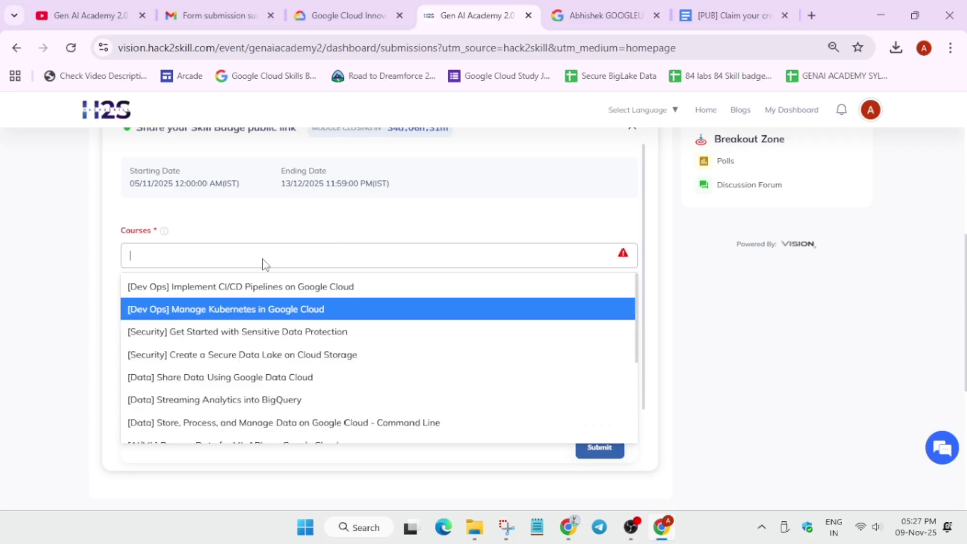
scroll(234, 325, "down", 3)
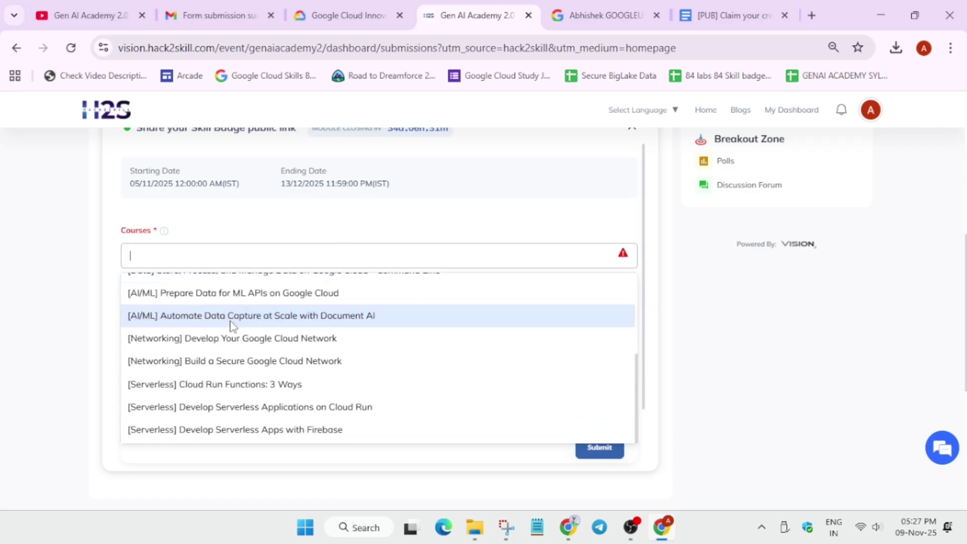
left_click(223, 391)
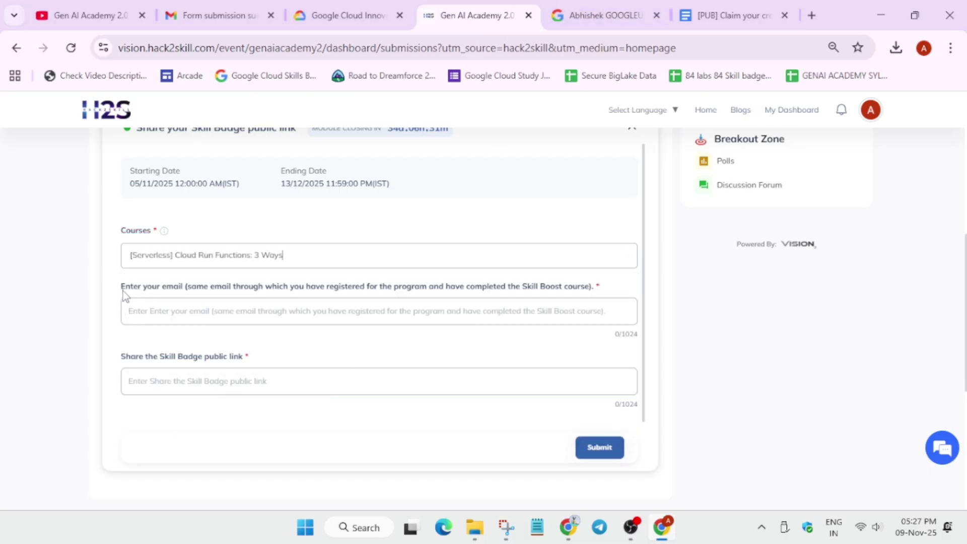
left_click_drag(122, 291, 451, 297)
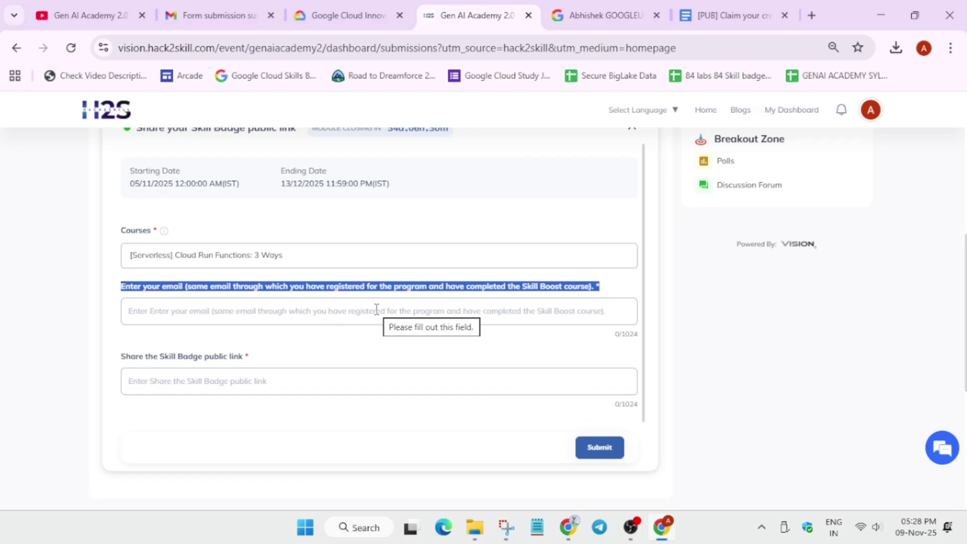
Step: Return to the Google Skills public profile and scroll through the earned badge cards
left_click(599, 14)
left_click(929, 114)
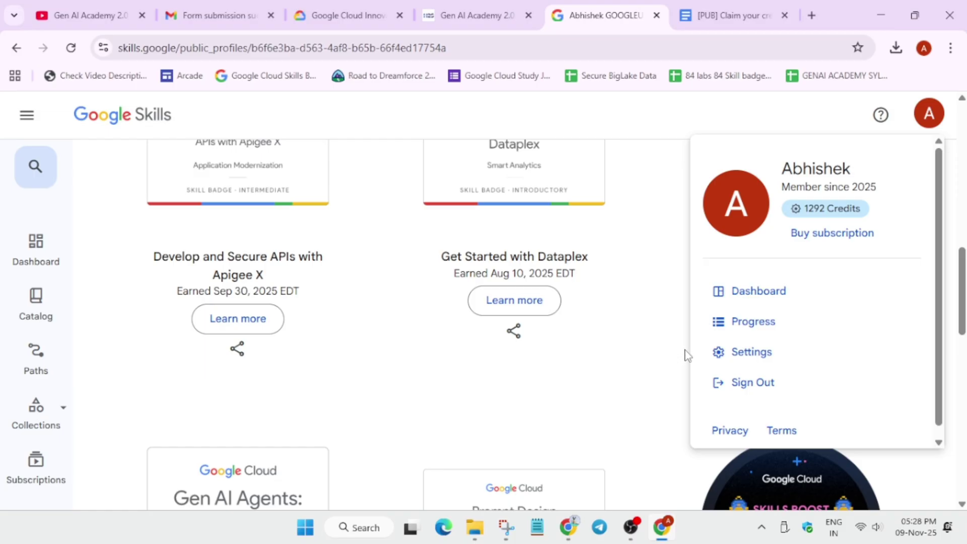
left_click(471, 14)
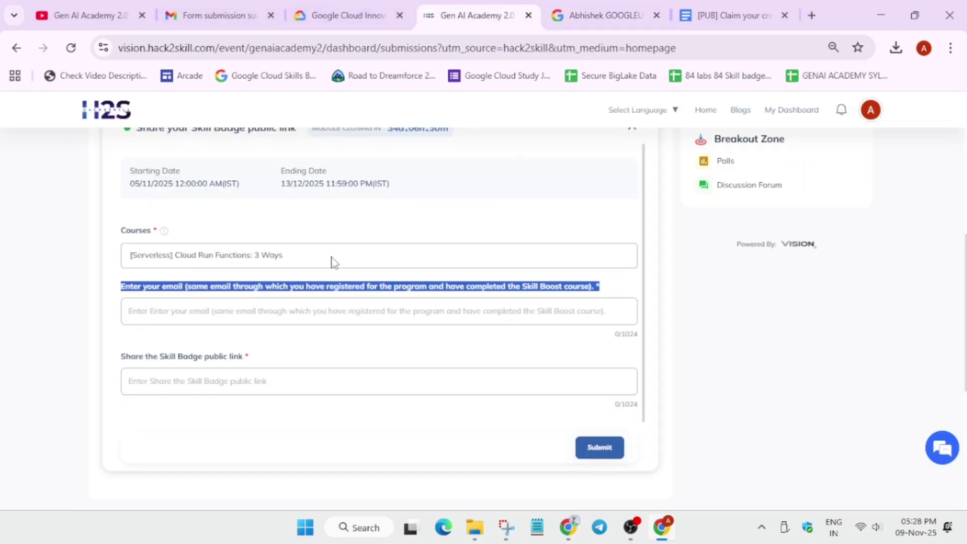
key("ctrl+Tab")
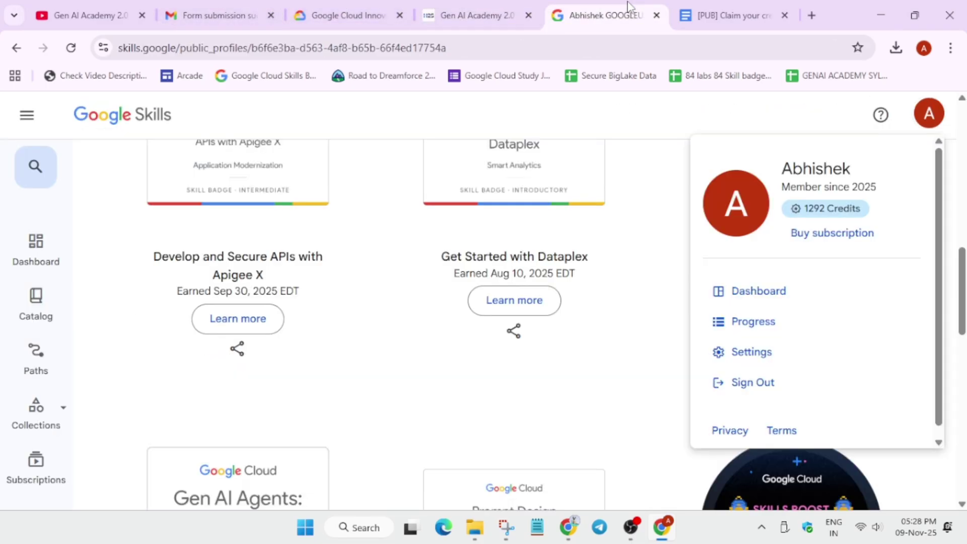
scroll(342, 422, "up", 8)
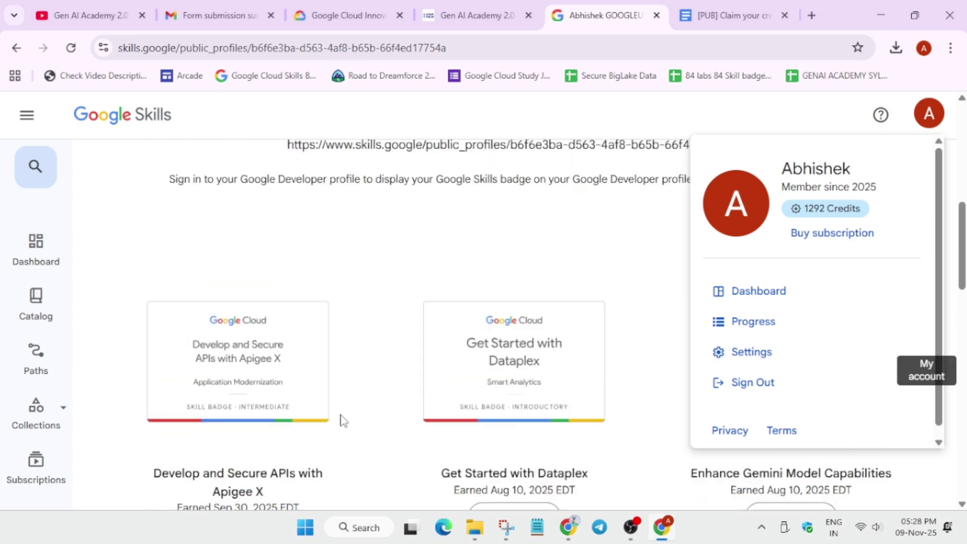
scroll(352, 422, "down", 3)
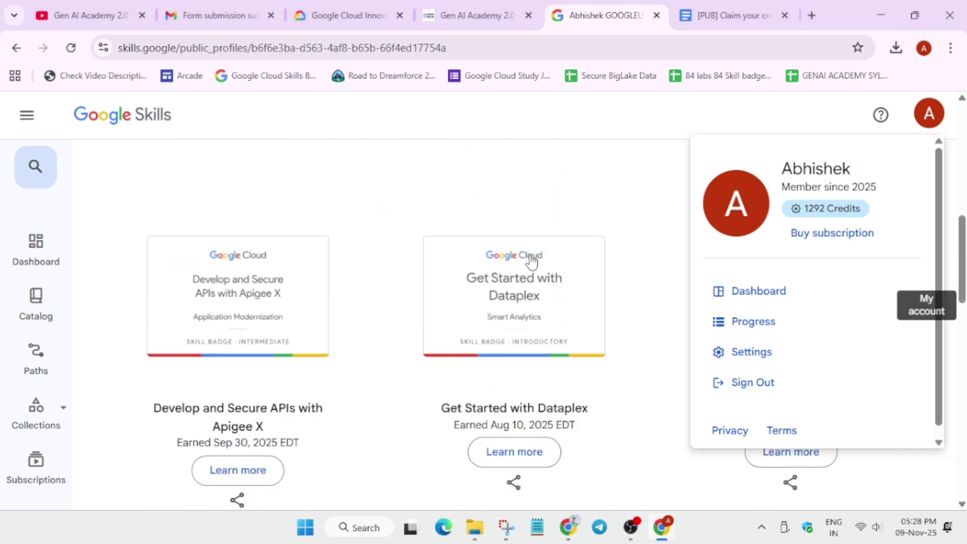
scroll(561, 383, "up", 4)
scroll(559, 380, "down", 4)
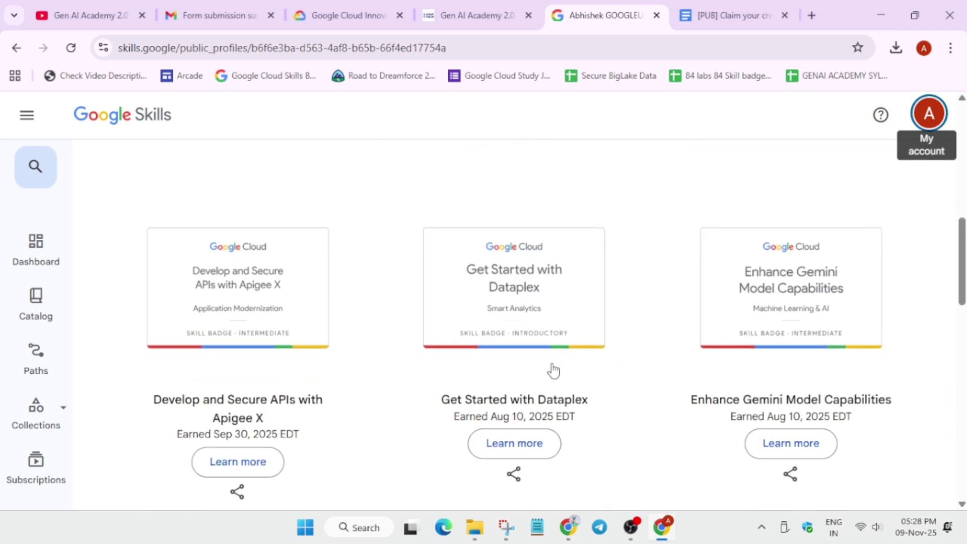
Step: Copy the Get Started with Dataplex badge URL and paste it into the Skill Badge link field
left_click(521, 313)
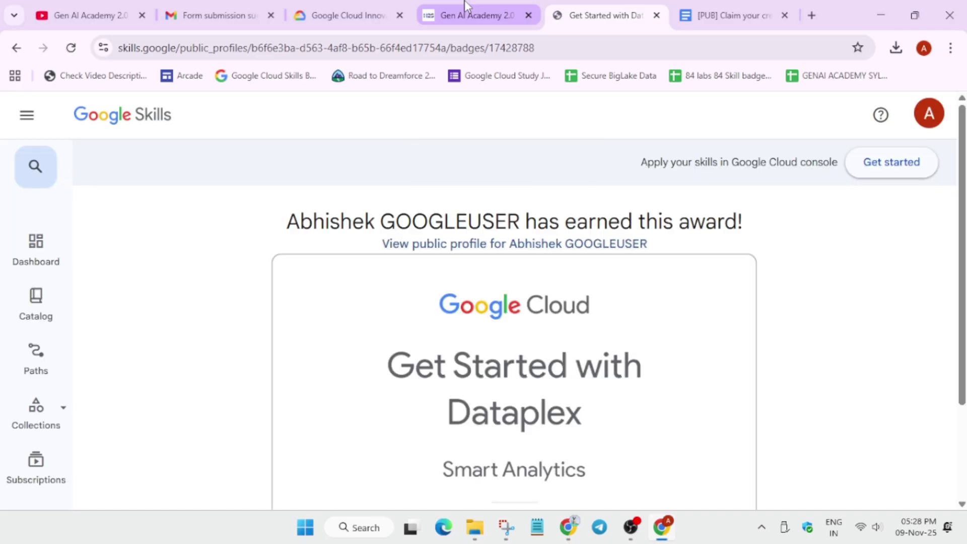
left_click(554, 42)
key("ctrl+c")
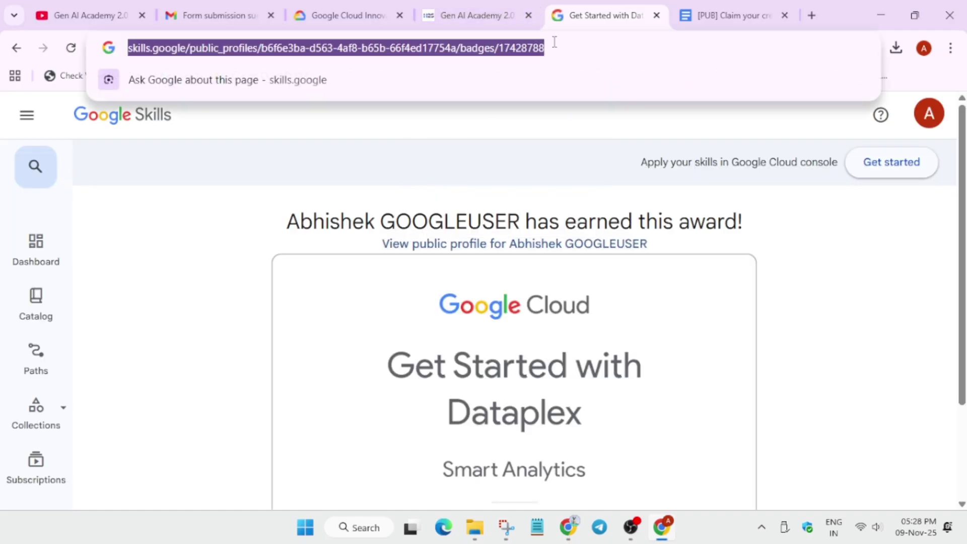
left_click(468, 15)
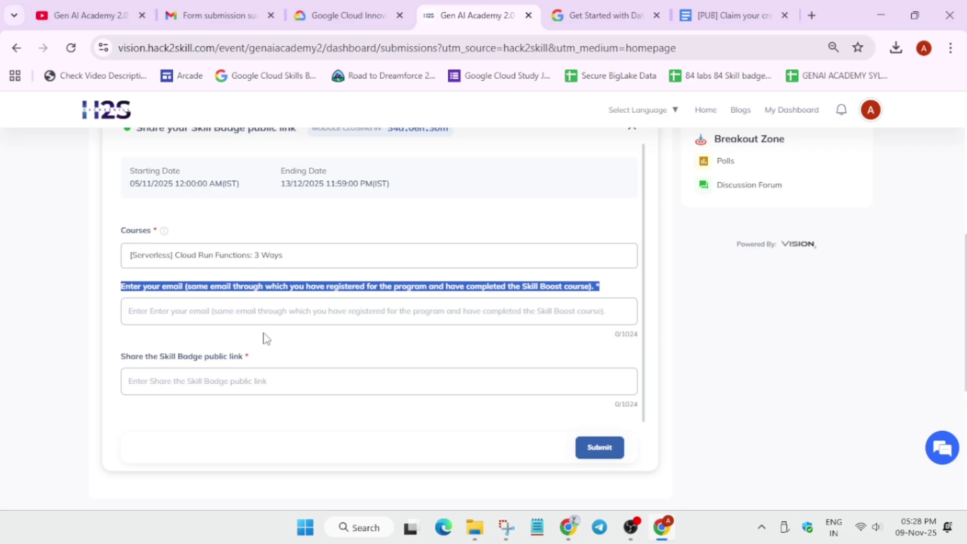
left_click(235, 391)
key("ctrl+v")
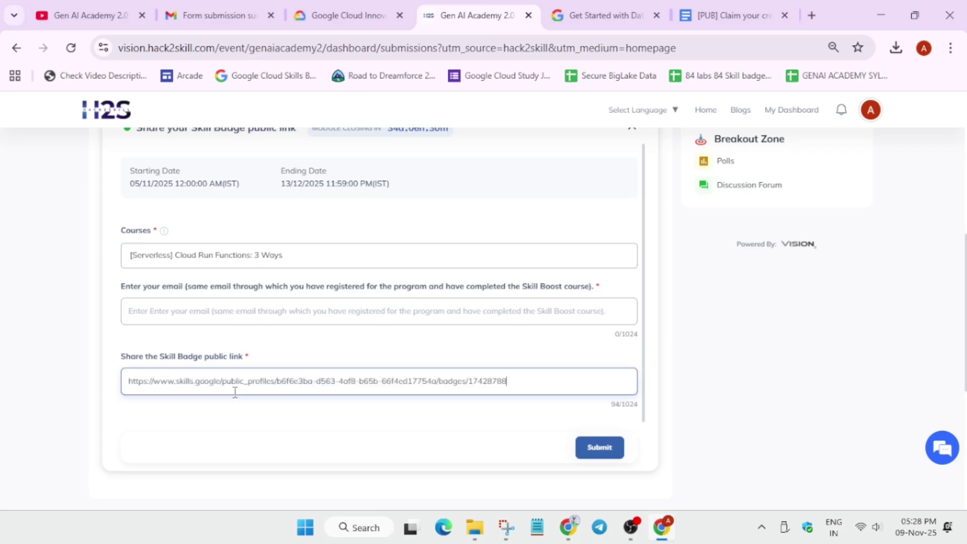
left_click(225, 428)
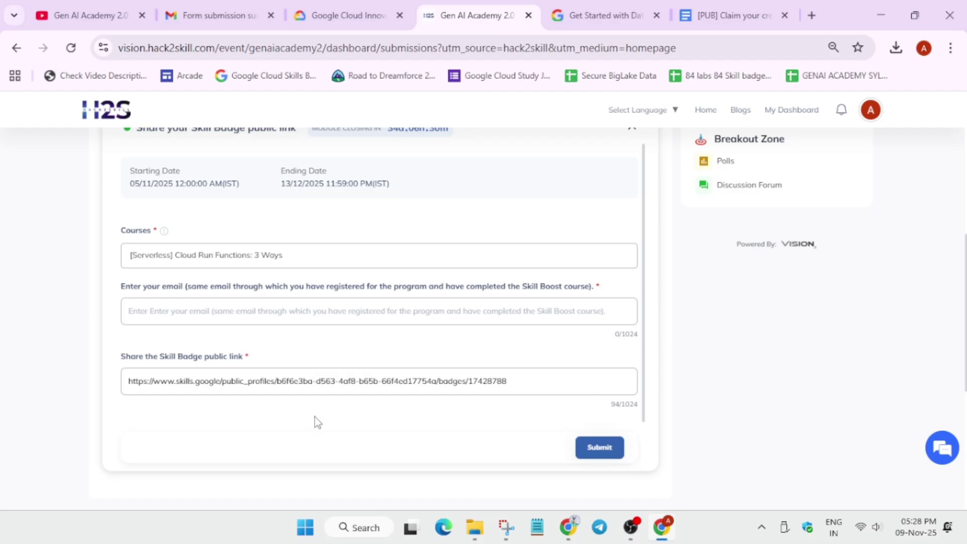
Step: Enter the registered email address in the form's email field
left_click(379, 311)
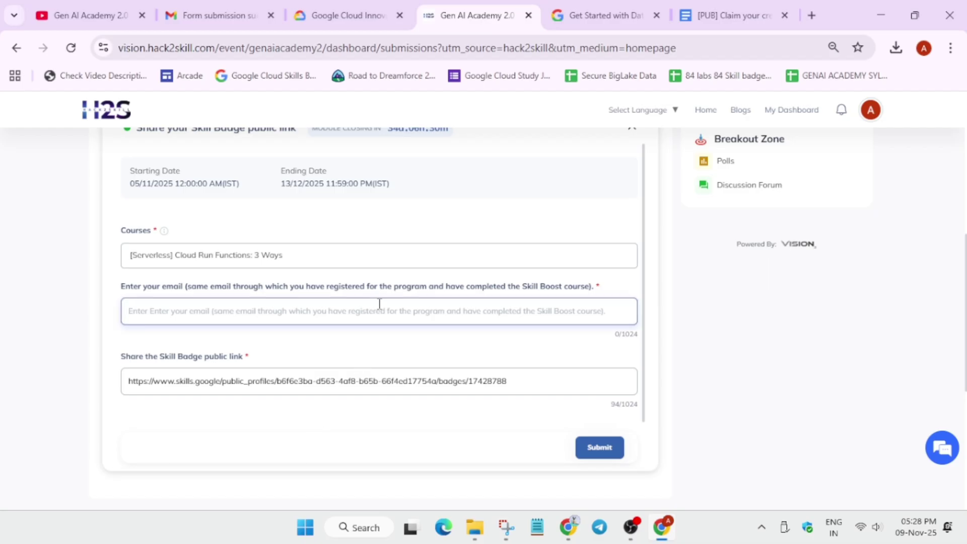
type("aky")
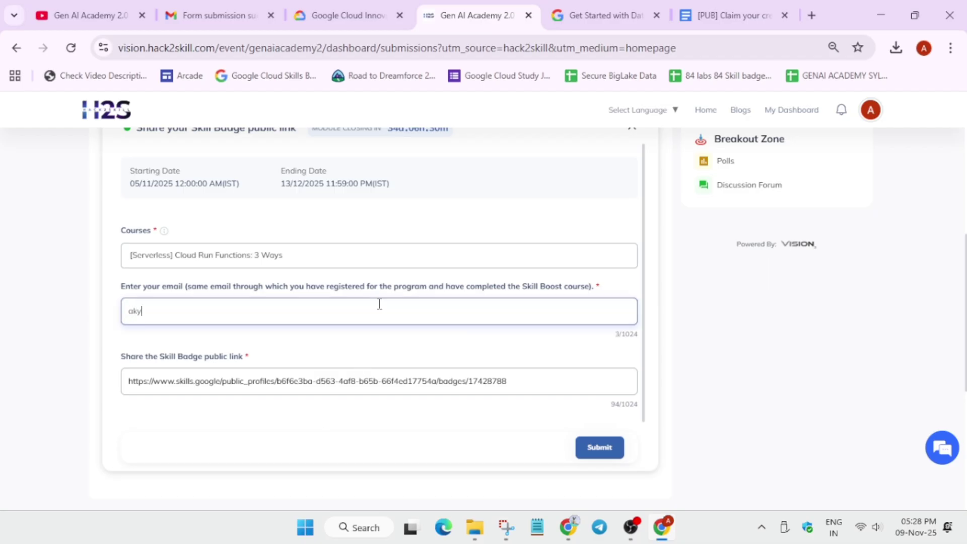
type("@")
scroll(484, 318, "up", 2)
Step: Change the course to '[AI/ML] Automate Data Capture at Scale with Document AI'
left_click(428, 332)
key("BackSpace")
key("BackSpace")
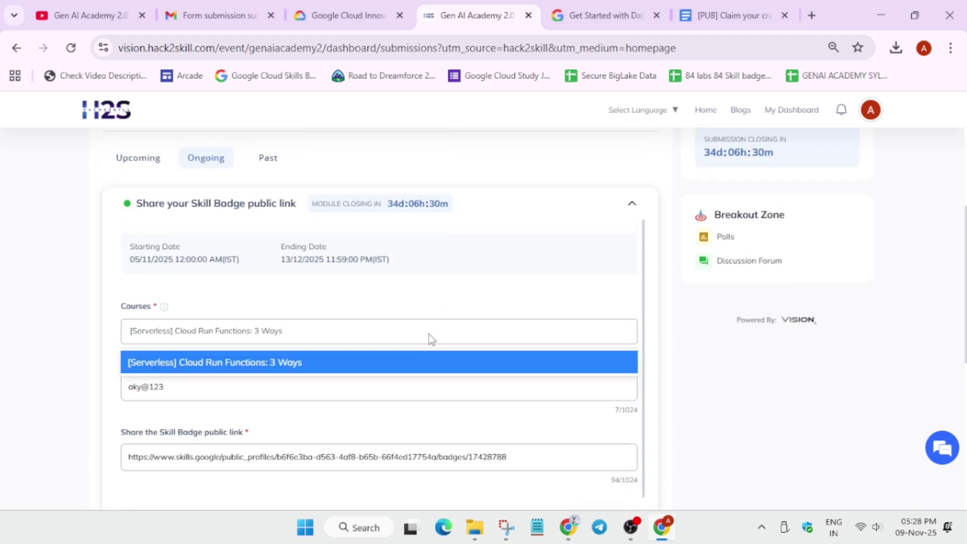
key("BackSpace")
key("BackSpace")
key("BackSpace")
key("BackSpace")
key("BackSpace")
key("BackSpace")
key("BackSpace")
key("BackSpace")
key("BackSpace")
key("BackSpace")
key("BackSpace")
key("BackSpace")
key("BackSpace")
key("BackSpace")
key("BackSpace")
key("BackSpace")
key("BackSpace")
key("BackSpace")
key("BackSpace")
key("BackSpace")
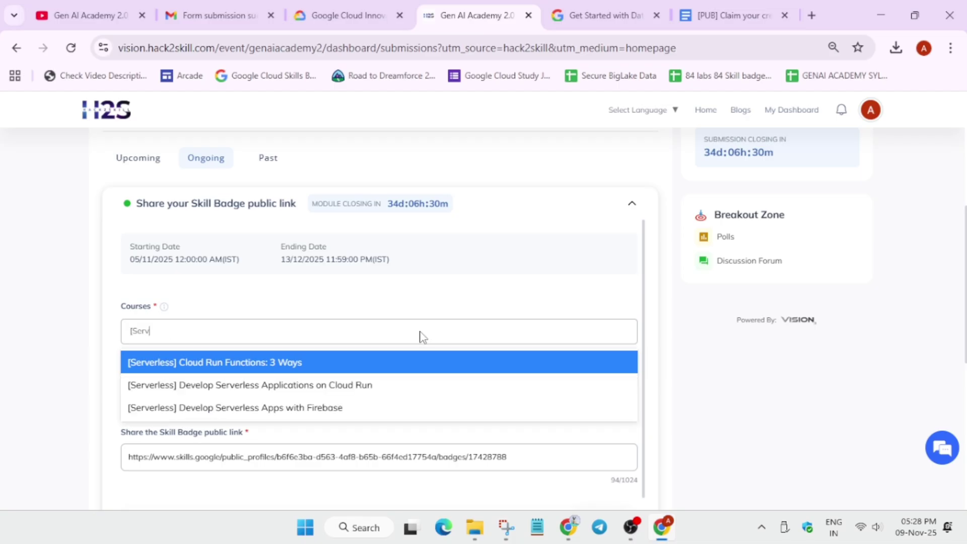
scroll(259, 437, "down", 3)
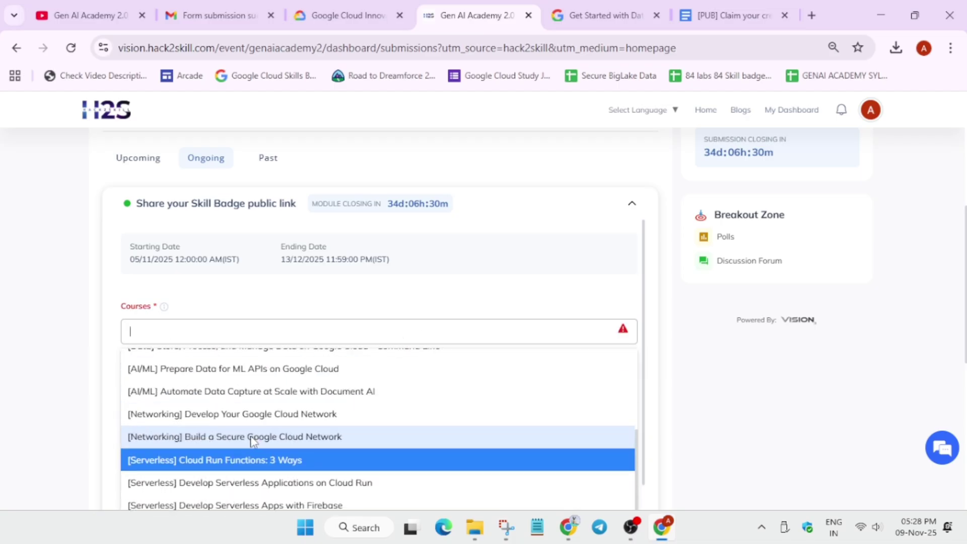
left_click(356, 392)
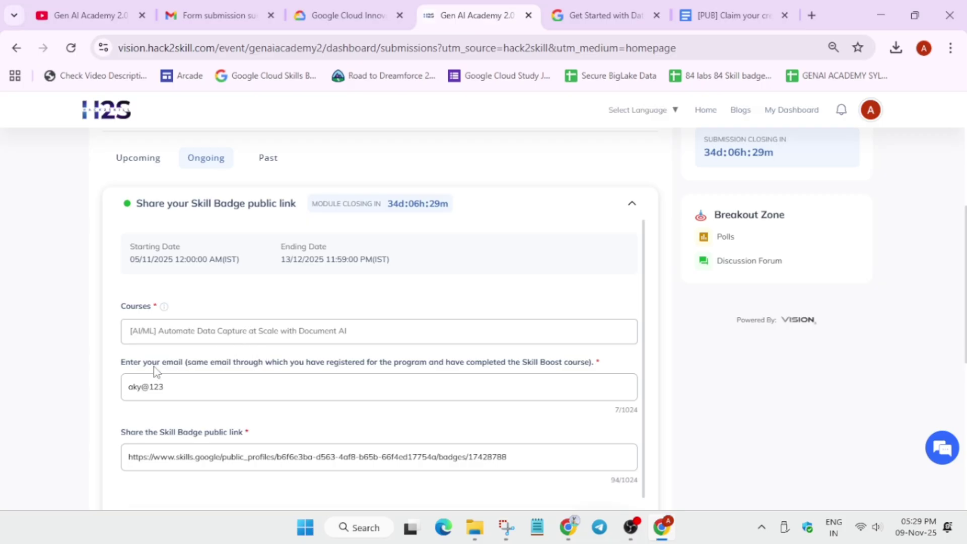
scroll(156, 381, "down", 1)
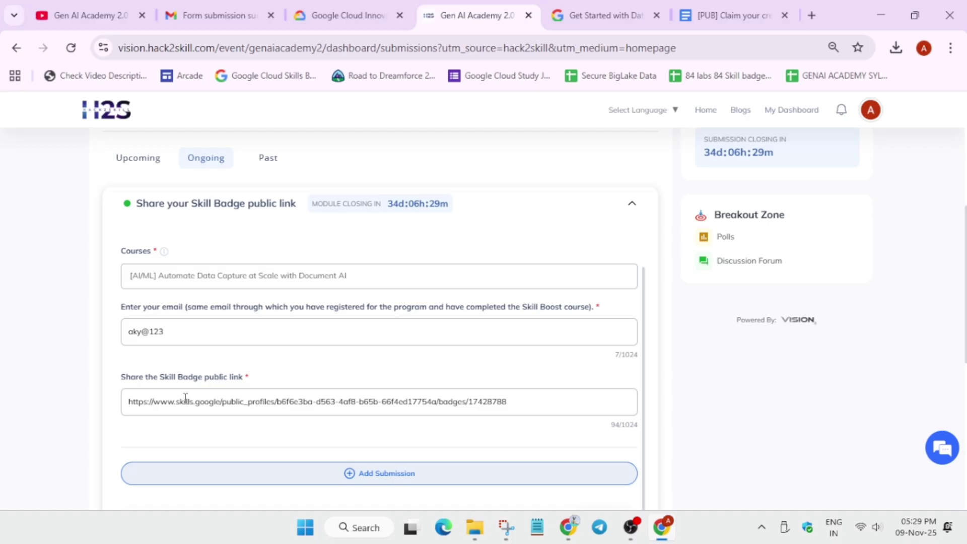
Step: Open the Prompt Design in Vertex AI badge from the profile's badge list, then return to the form
left_click(642, 6)
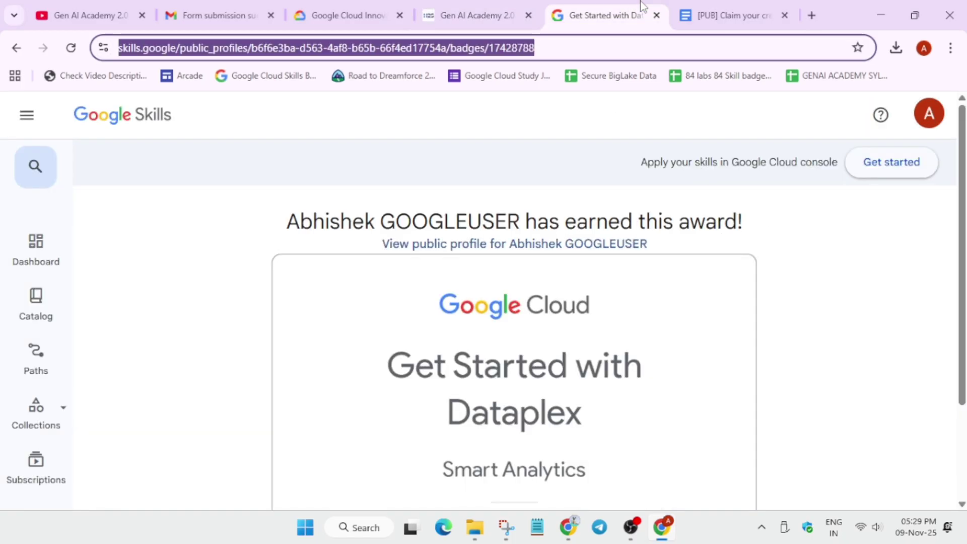
left_click(17, 48)
scroll(353, 242, "down", 10)
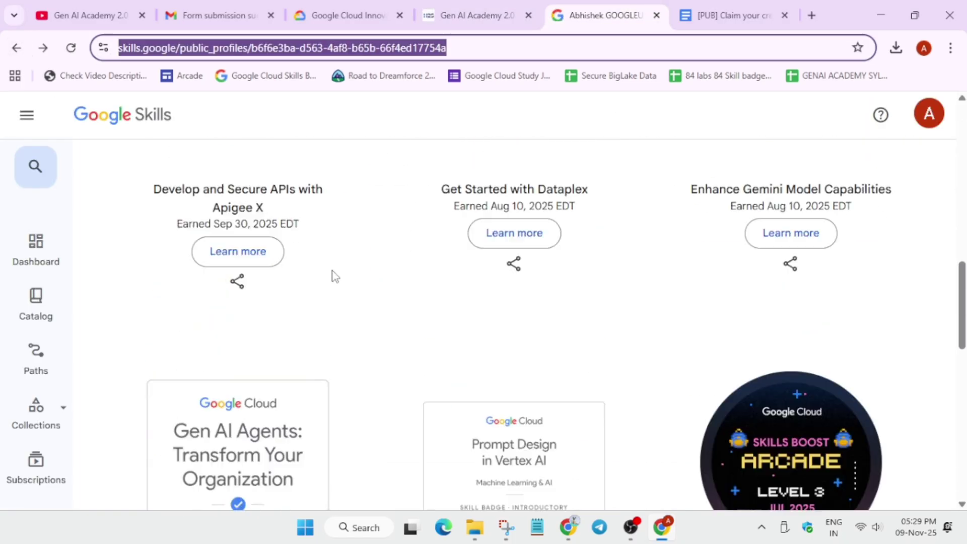
left_click(537, 314)
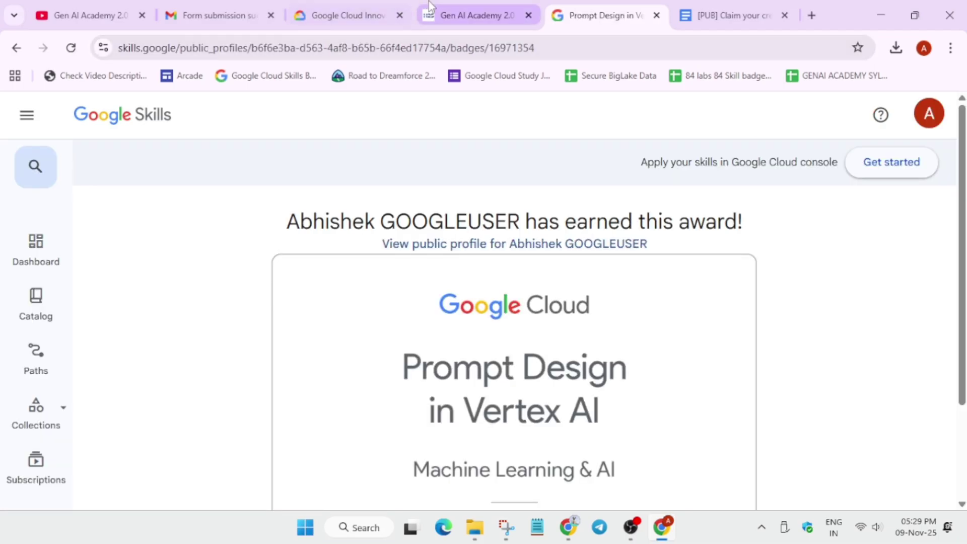
left_click(469, 15)
scroll(551, 404, "down", 4)
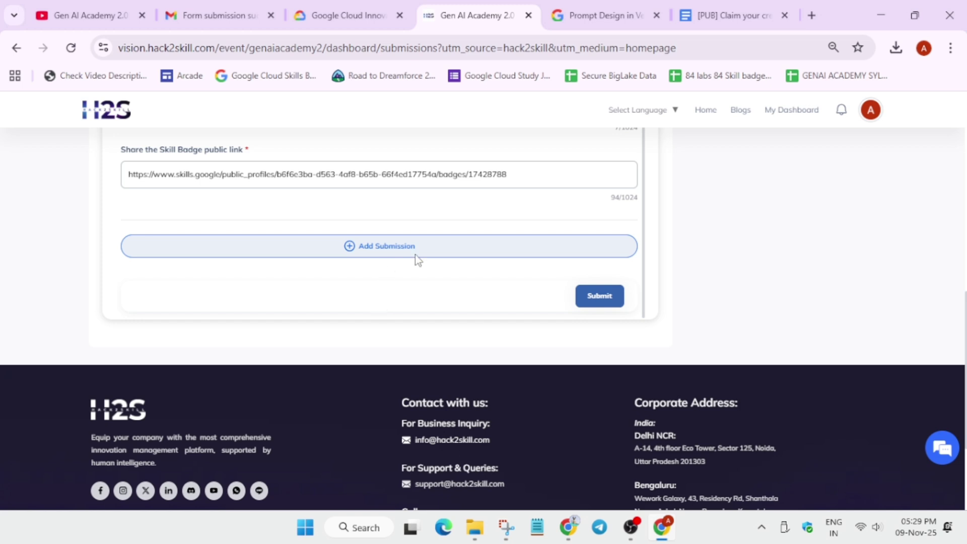
Step: Use Add Submission and set the new entry's course to '[Security] Get Started with Sensitive Data Protection'
left_click(370, 248)
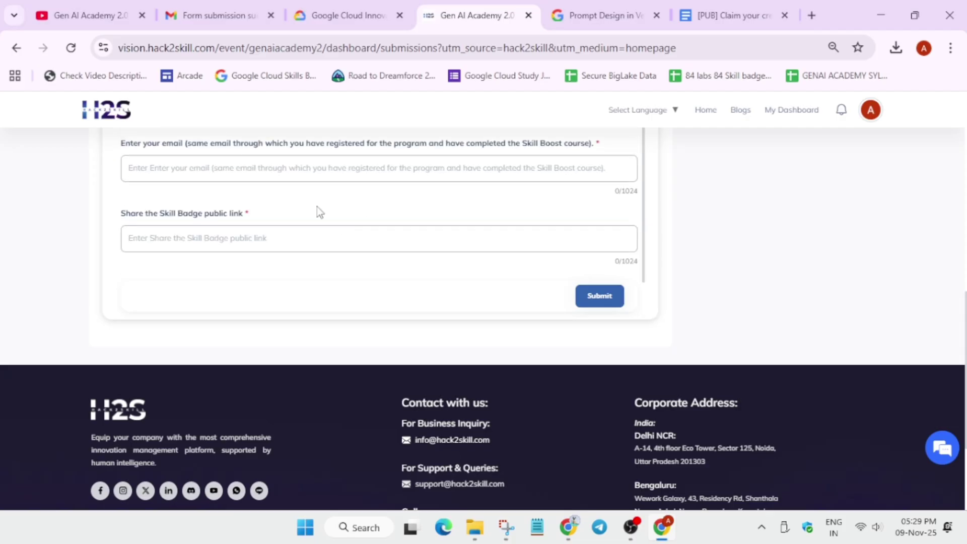
left_click(268, 196)
left_click(236, 265)
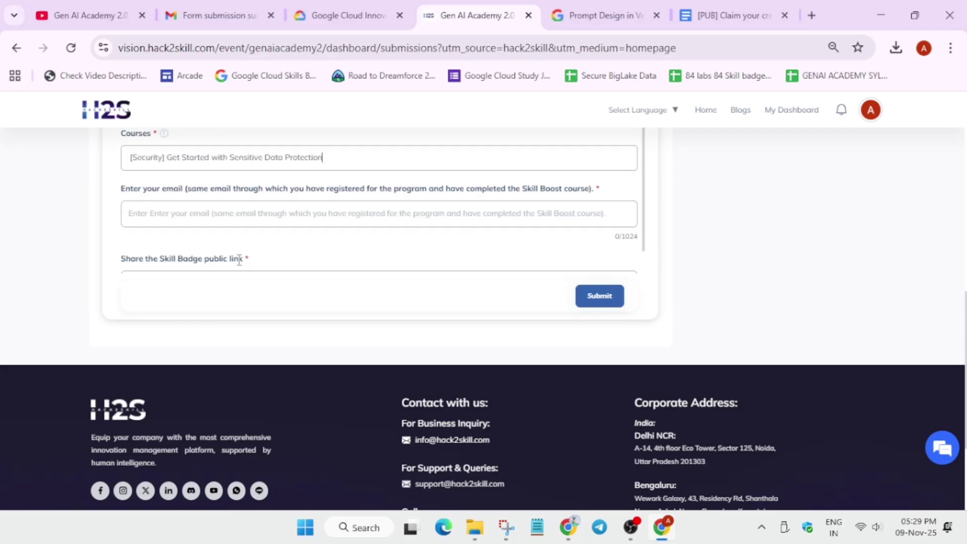
scroll(235, 226, "down", 2)
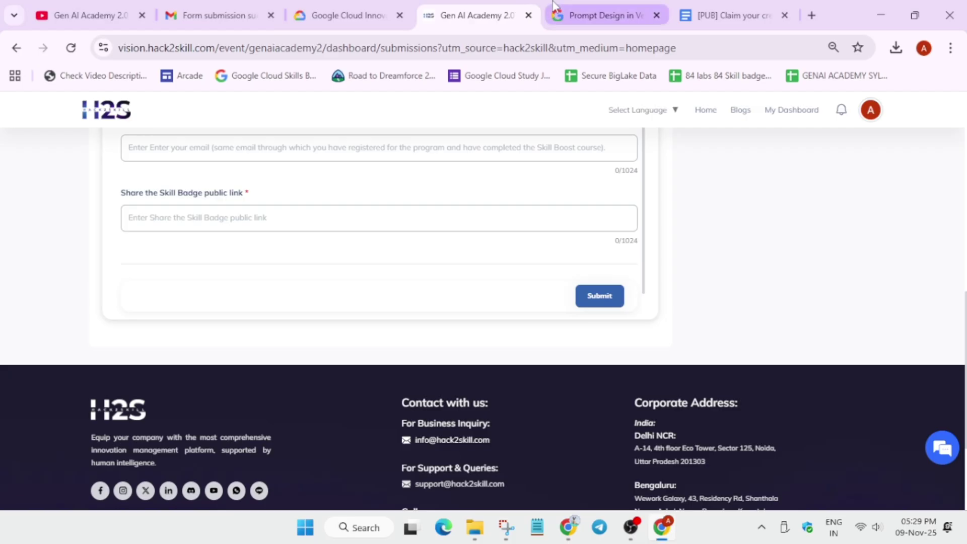
left_click(597, 15)
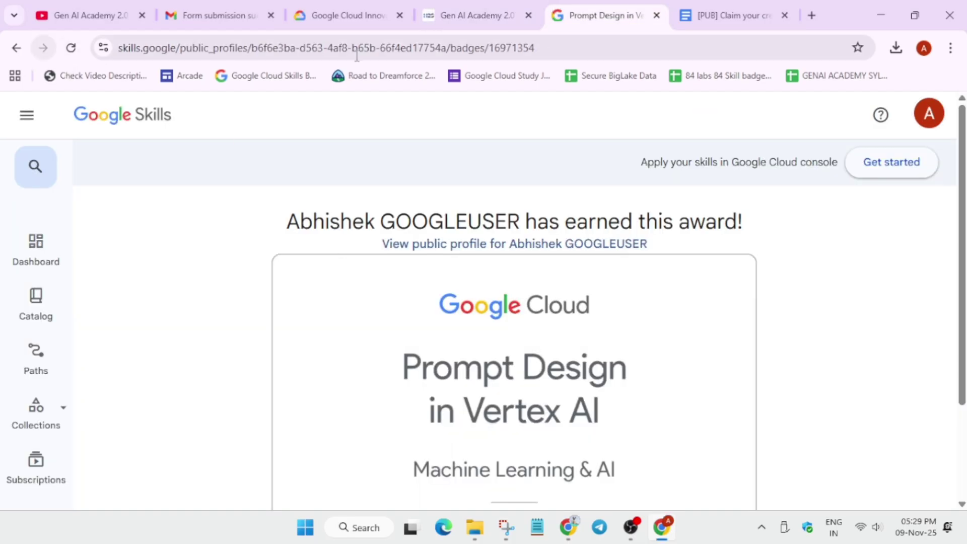
left_click(421, 7)
scroll(689, 302, "down", 1)
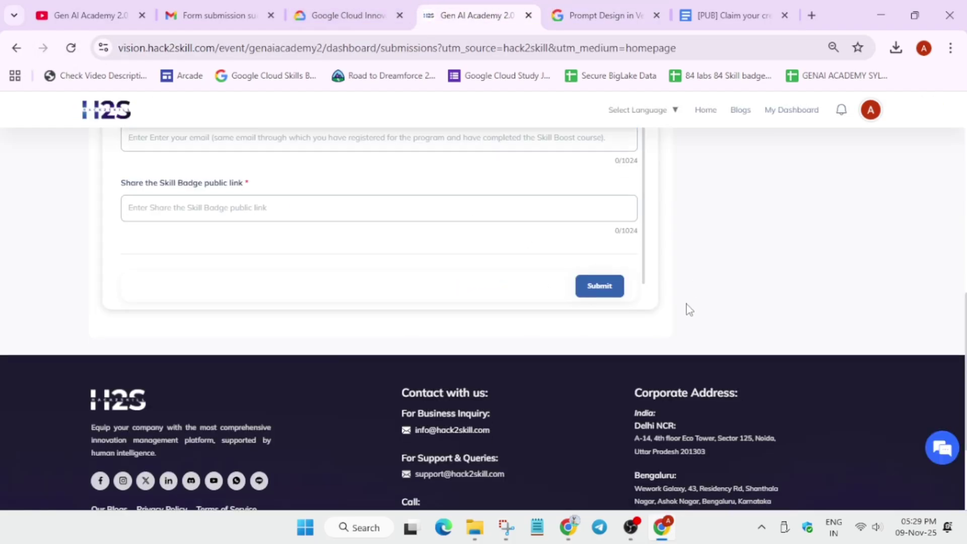
scroll(689, 309, "up", 10)
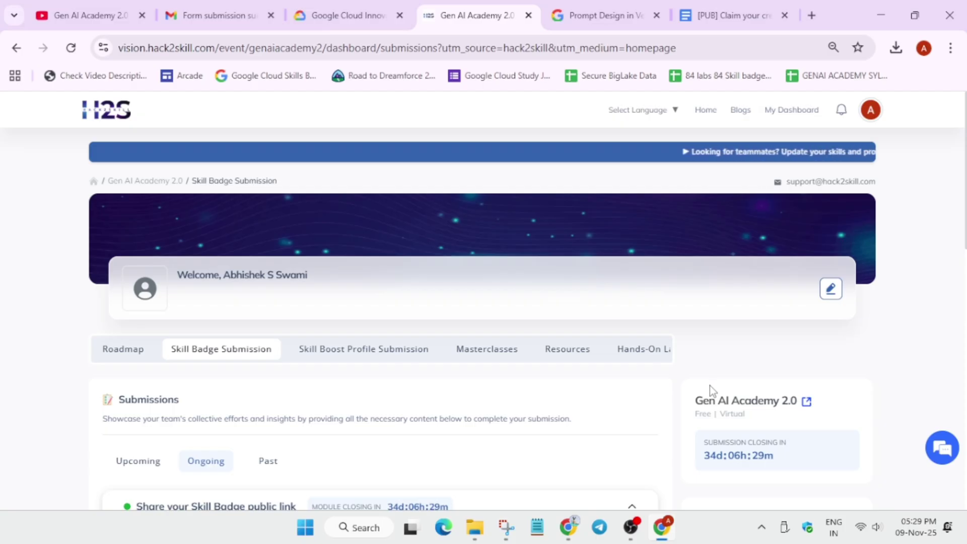
Step: Go through Masterclasses and Resources to the Hands-On Labs list and scroll its course cards
scroll(709, 386, "down", 3)
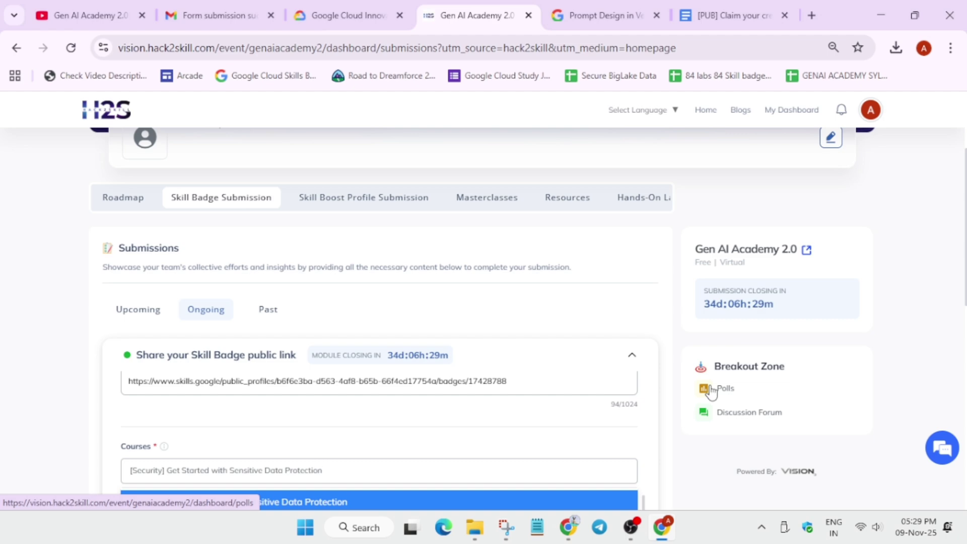
left_click(480, 202)
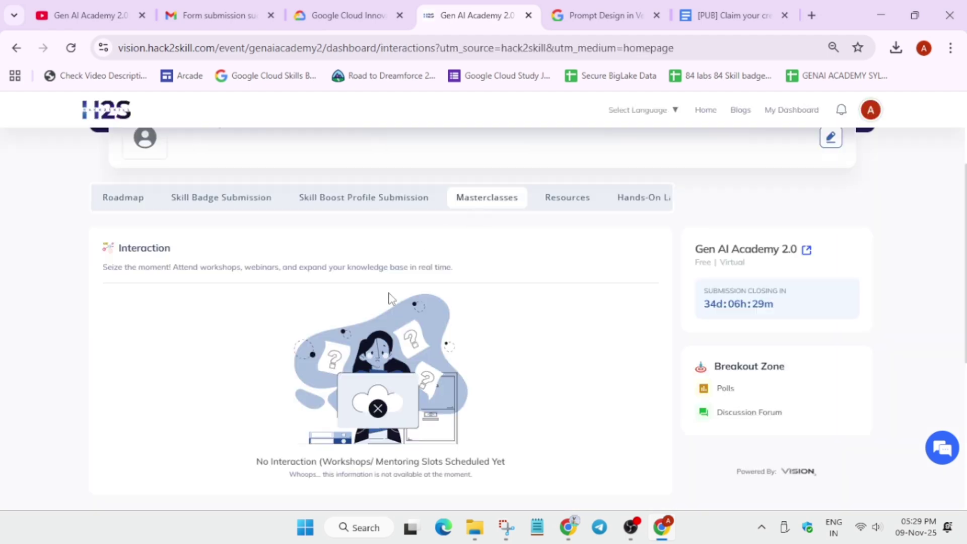
scroll(389, 297, "down", 5)
scroll(389, 302, "up", 5)
left_click(559, 199)
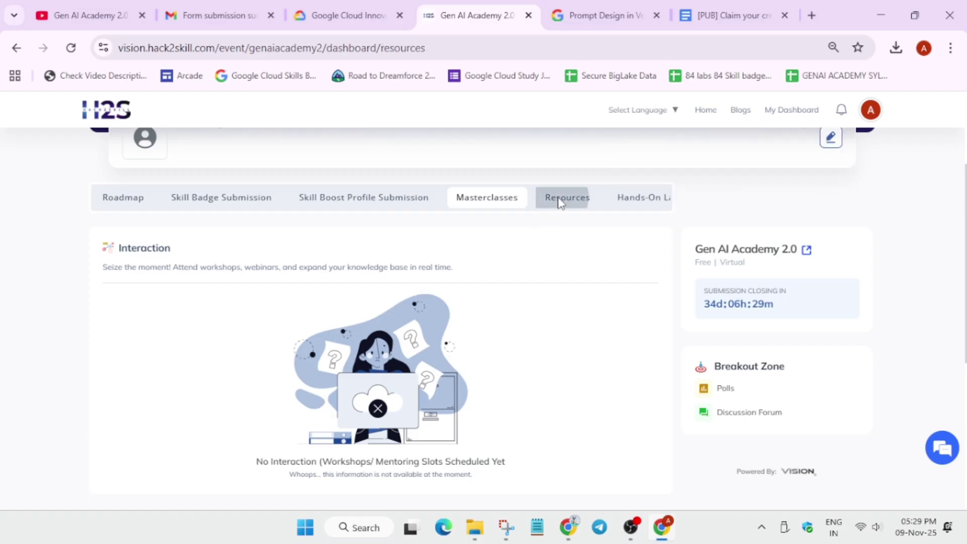
left_click(625, 199)
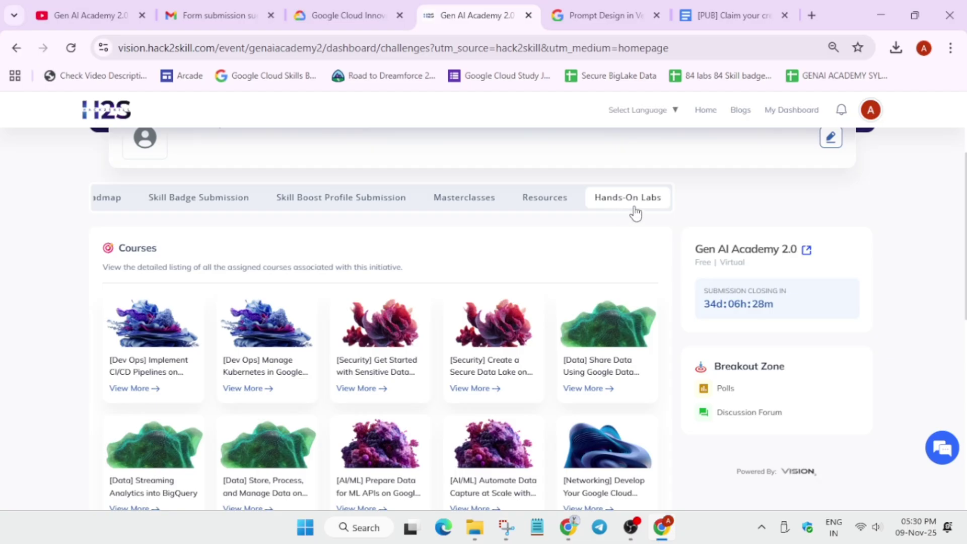
scroll(414, 330, "down", 4)
scroll(413, 330, "down", 3)
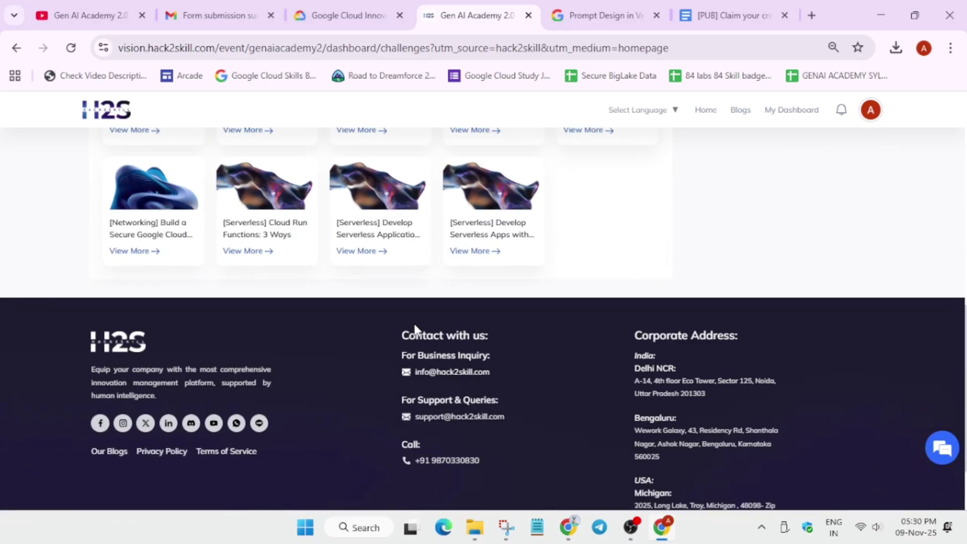
scroll(415, 332, "up", 9)
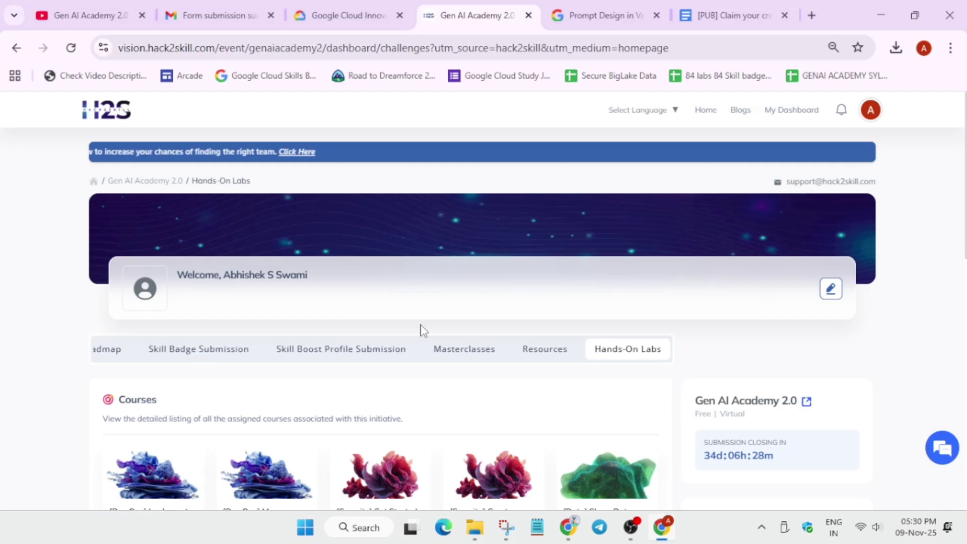
Step: Play and pause the GenAI Academy 2.0 guide video, expand its description, and follow the Syllabus link
left_click(143, 5)
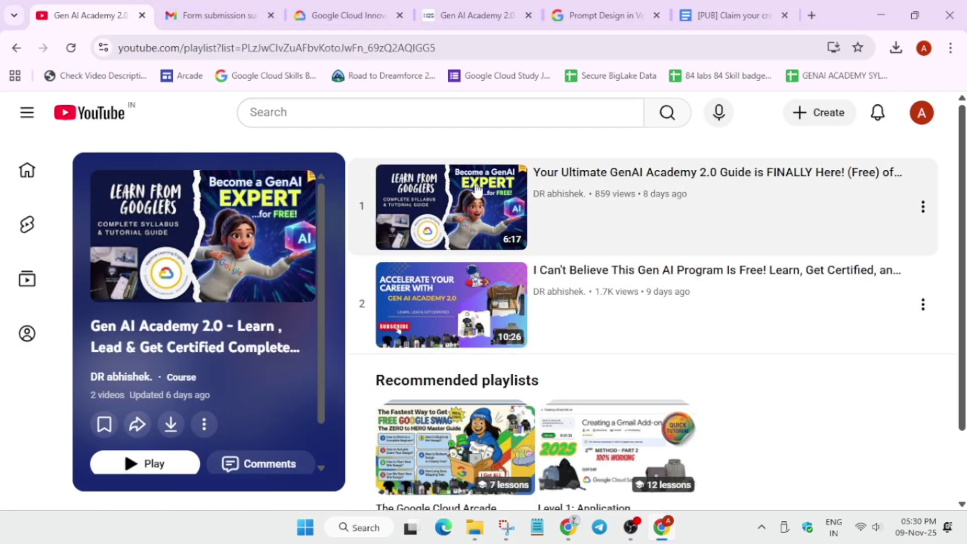
left_click(667, 251)
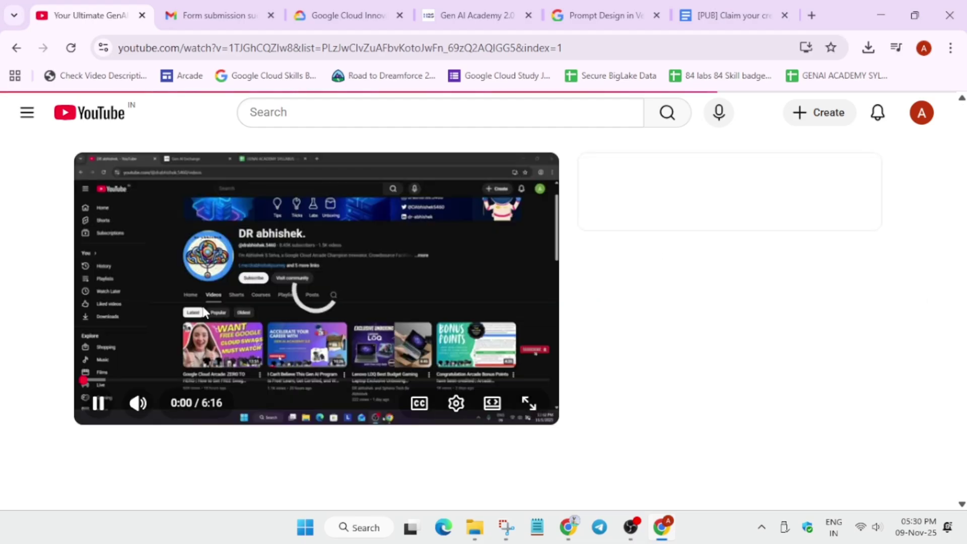
key("space")
scroll(321, 448, "down", 3)
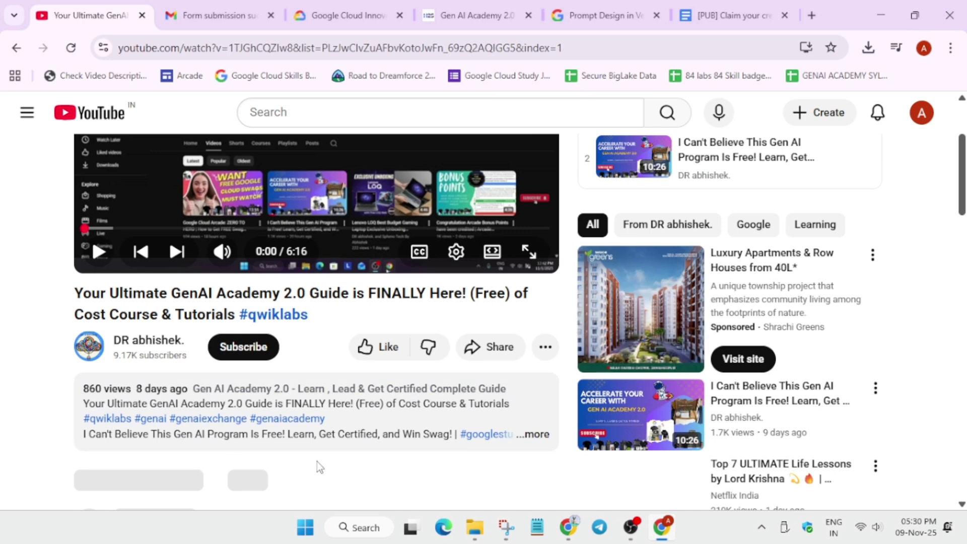
left_click(313, 447)
scroll(303, 442, "down", 4)
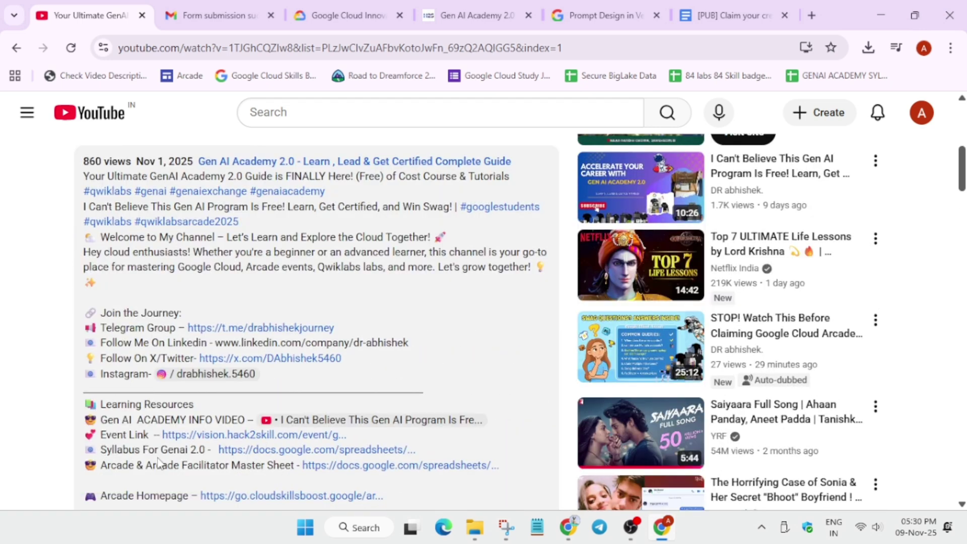
left_click(236, 453)
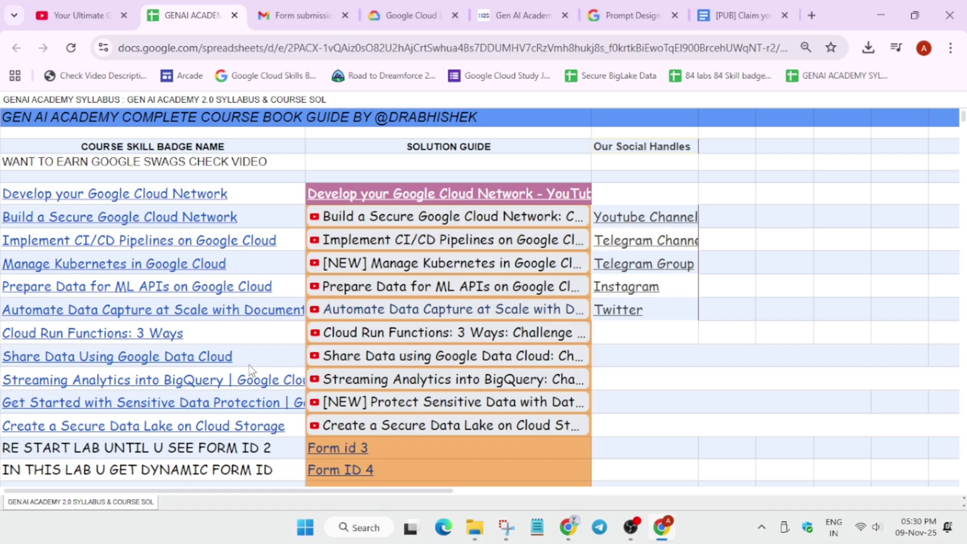
Step: Open Share Data Using Google Data Cloud from the syllabus sheet in a new tab, then switch to Gmail
scroll(237, 359, "down", 5)
scroll(234, 357, "up", 7)
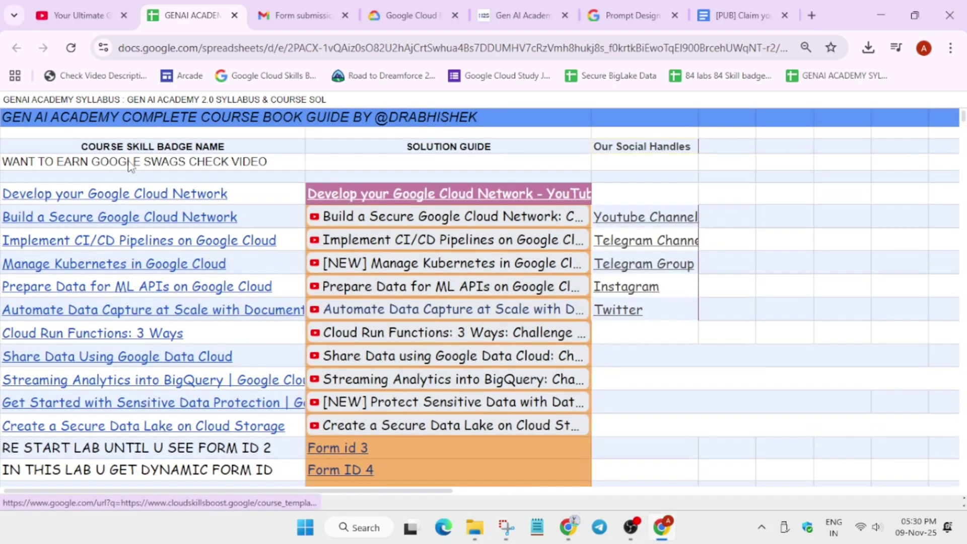
left_click(112, 362)
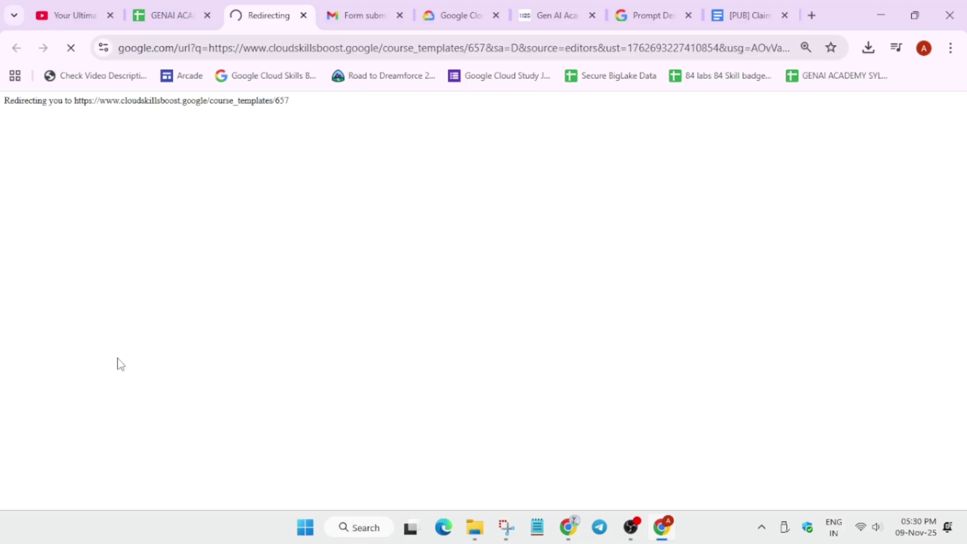
left_click(160, 15)
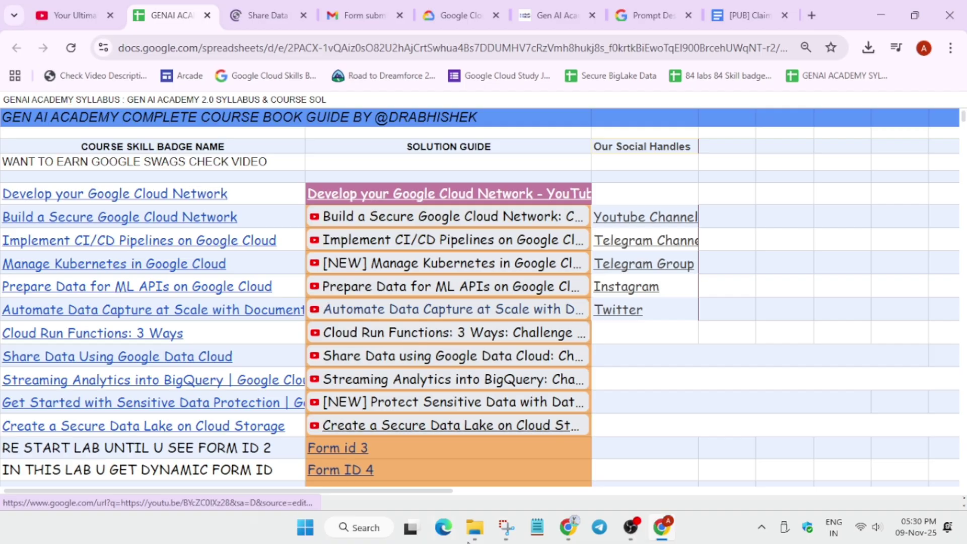
scroll(374, 356, "down", 7)
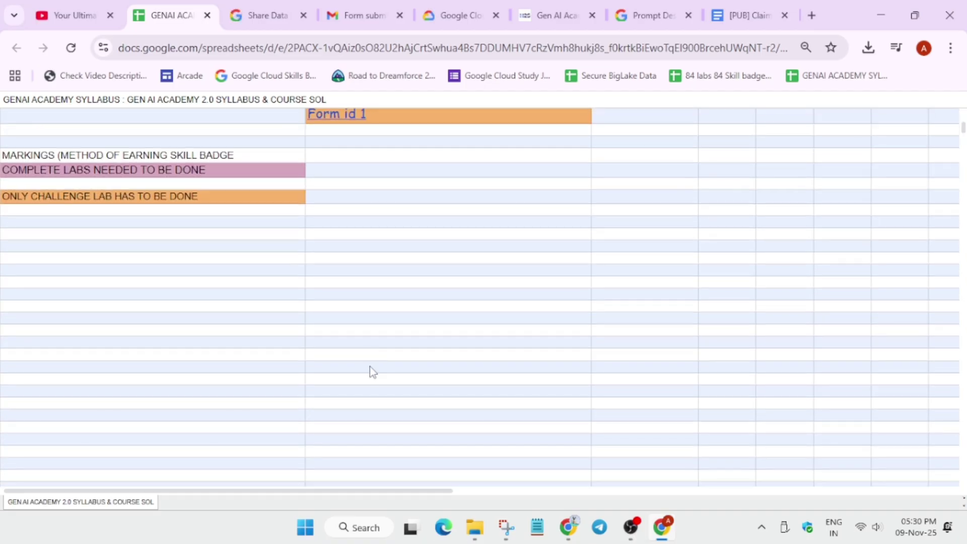
scroll(369, 386, "up", 4)
scroll(369, 387, "up", 3)
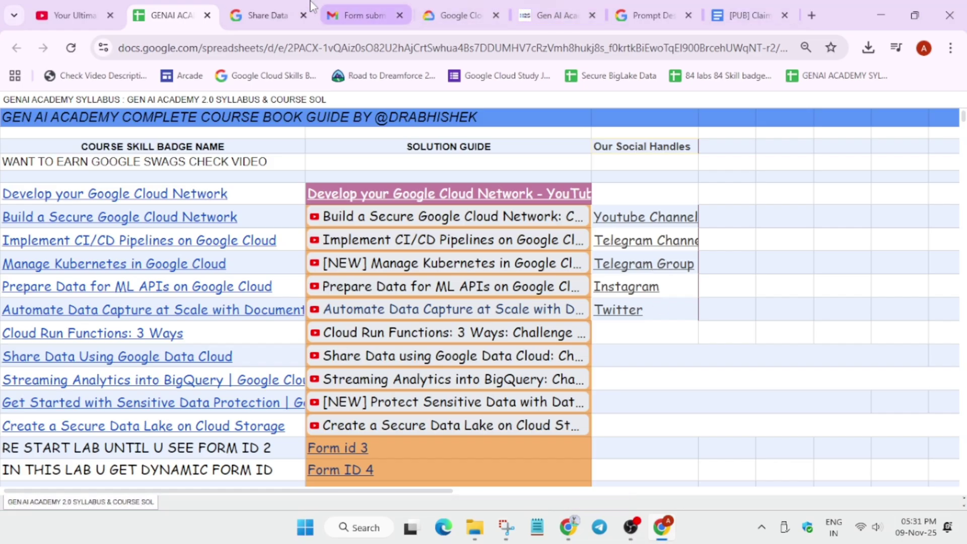
left_click(371, 3)
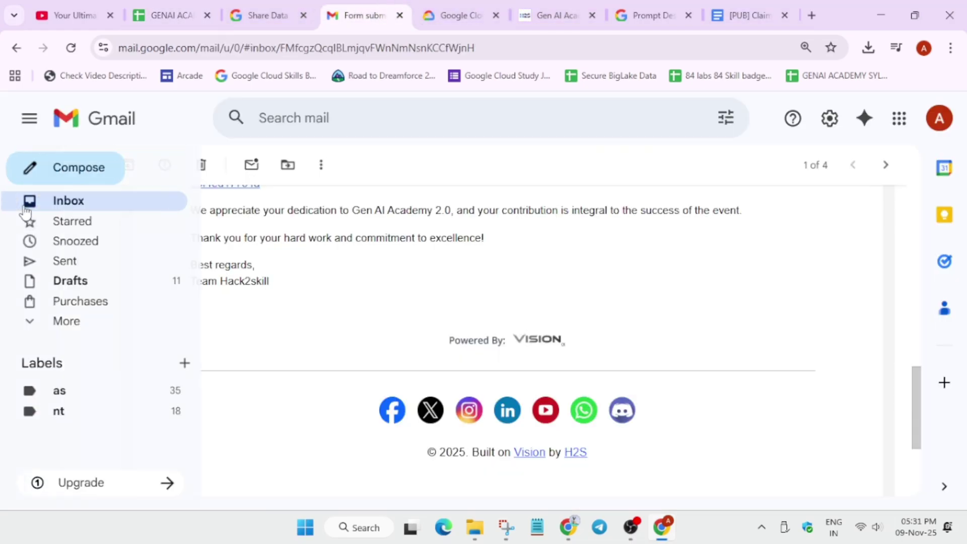
Step: Read the 'Kickstart Your Gen AI Academy 2.0' credits email, then return to the GENAI ACADEMY syllabus sheet
left_click(48, 202)
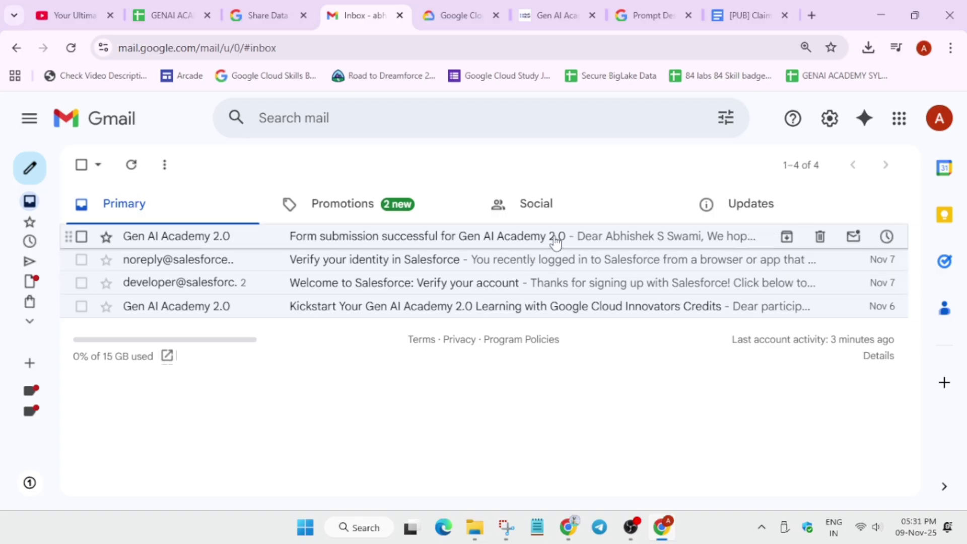
left_click(492, 308)
scroll(371, 371, "down", 5)
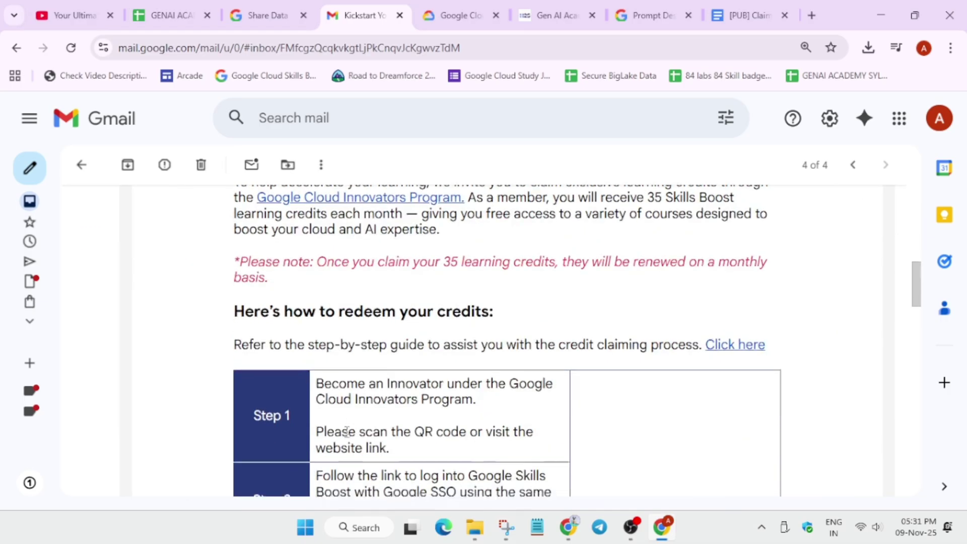
scroll(346, 433, "down", 15)
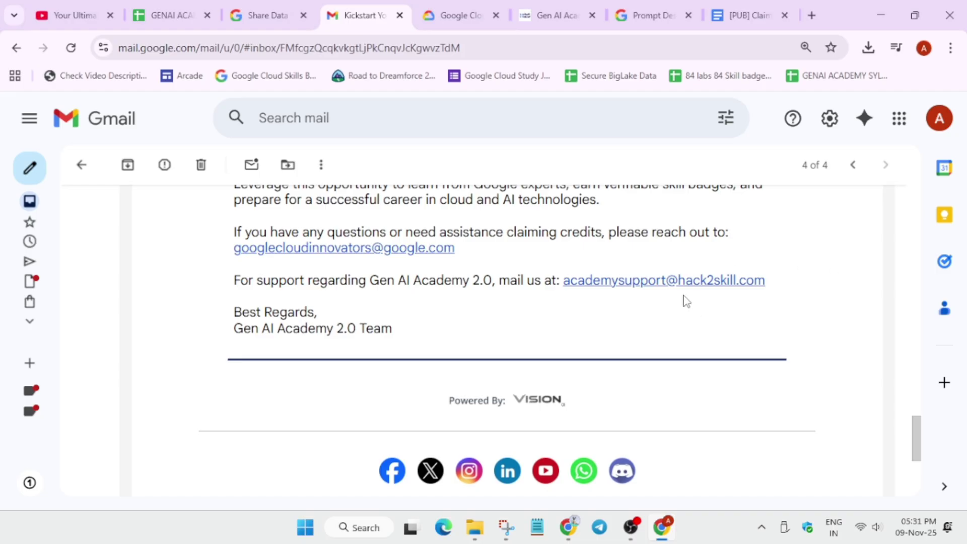
left_click(176, 9)
scroll(369, 362, "down", 5)
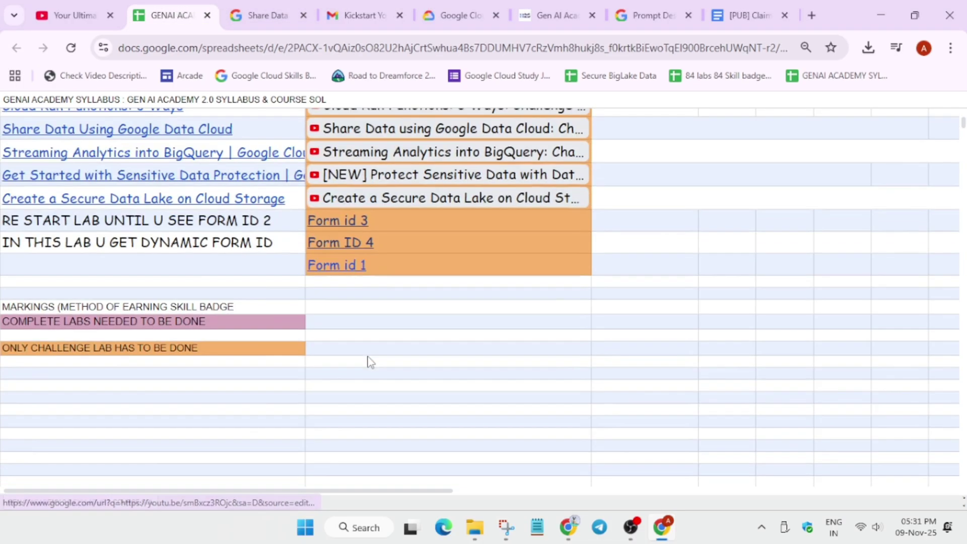